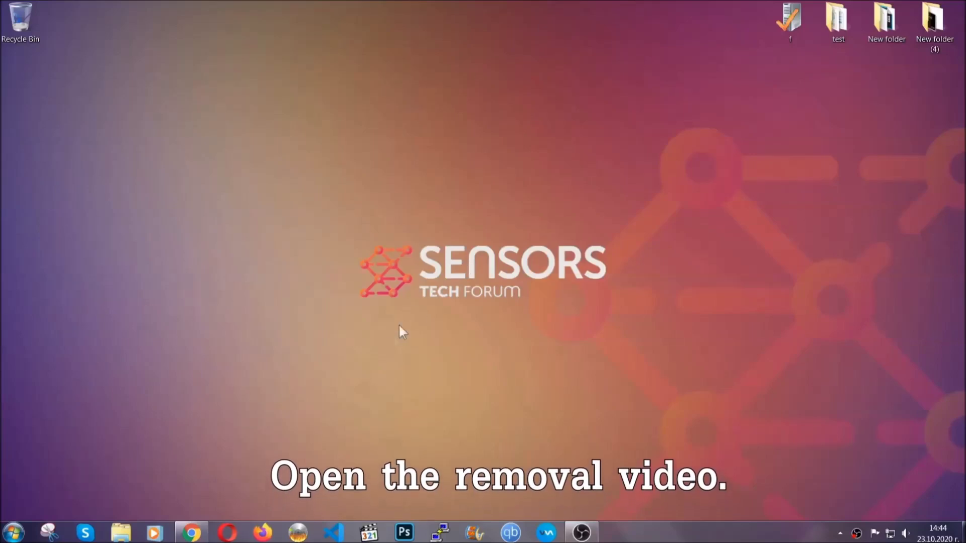
- Follow the ransomware video's description link to SensorsTechForum and launch the downloaded SpyHunter-Installer.exe
{"action": "left_click", "coordinate": [191, 534]}
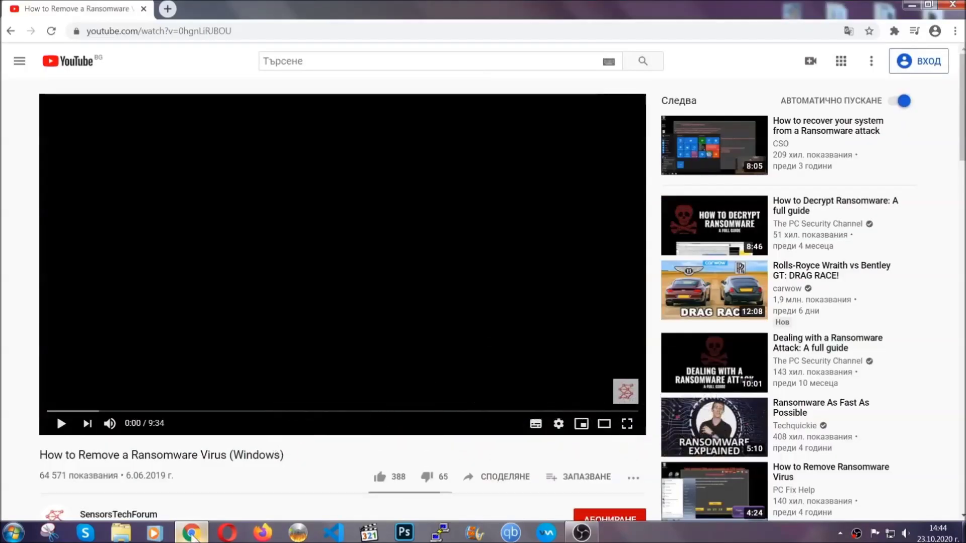
{"action": "scroll", "coordinate": [176, 413], "scroll_direction": "down", "scroll_amount": 4}
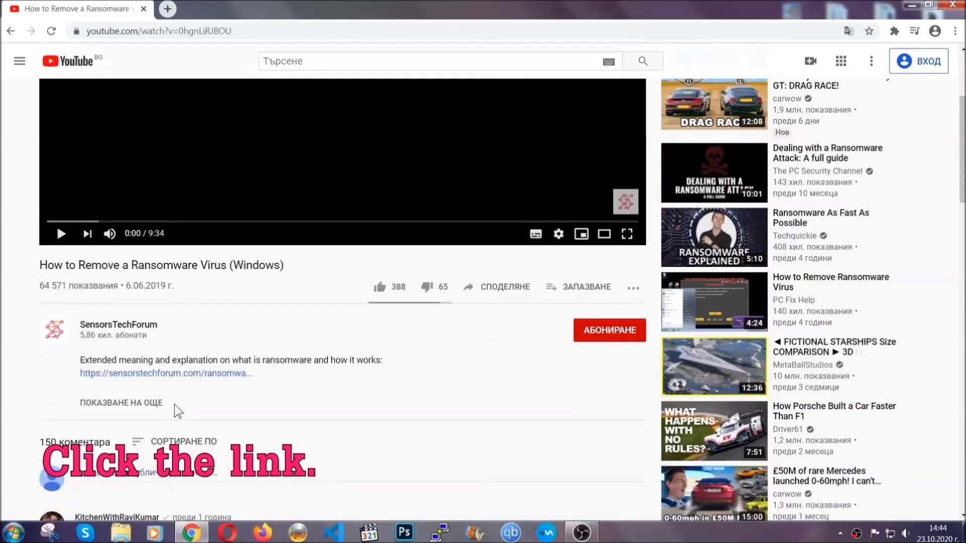
{"action": "left_click", "coordinate": [192, 376]}
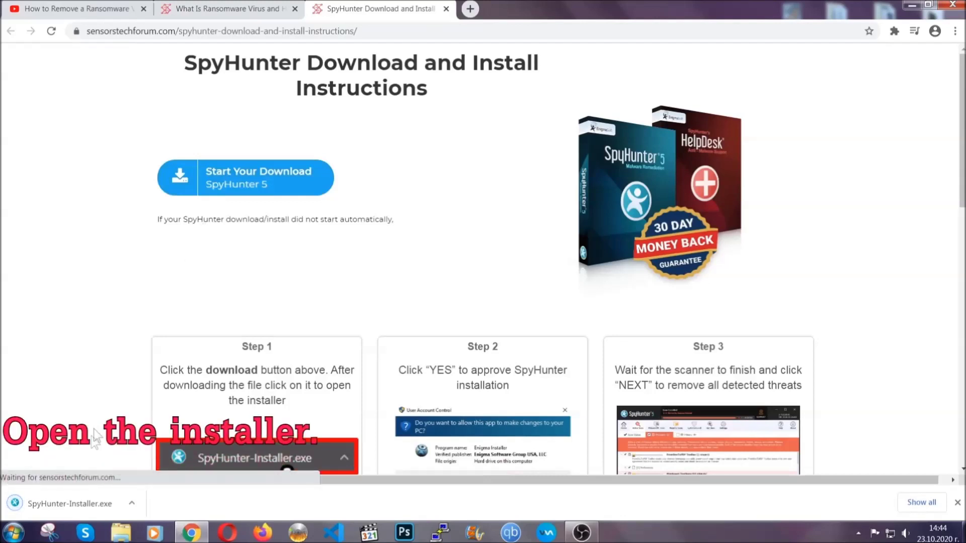
{"action": "left_click", "coordinate": [69, 502]}
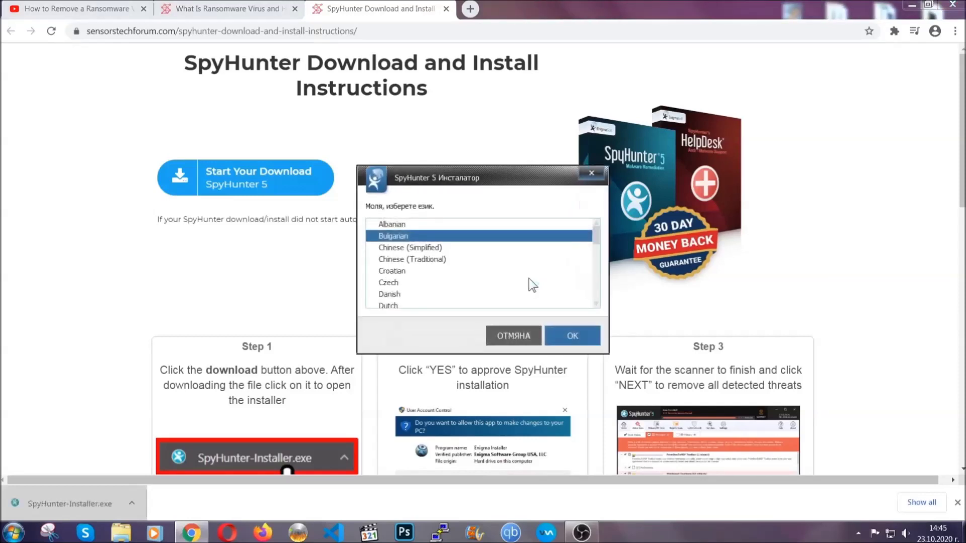
- Install SpyHunter 5 in English, accepting the EULA and Privacy Policy, and finish setup
{"action": "scroll", "coordinate": [503, 279], "scroll_direction": "down", "scroll_amount": 2}
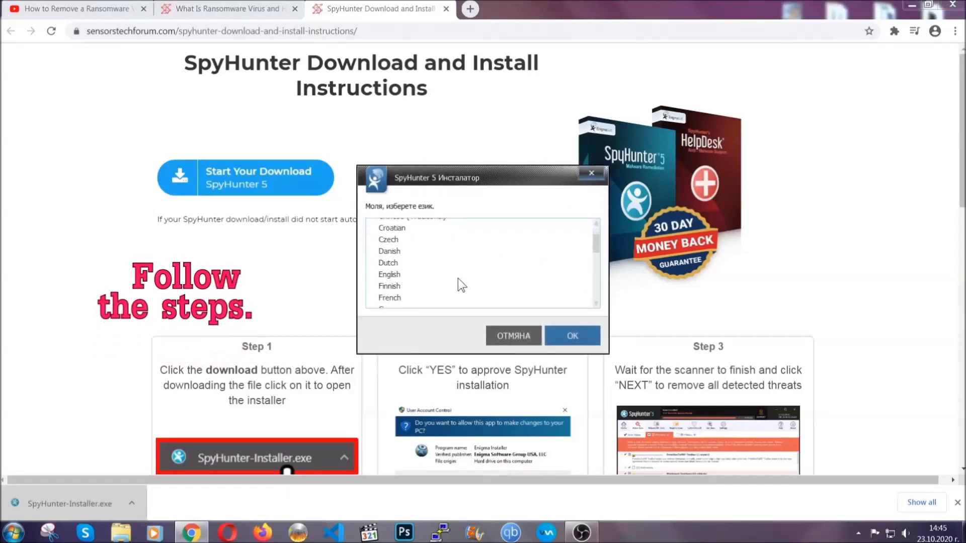
{"action": "left_click", "coordinate": [456, 276]}
{"action": "left_click", "coordinate": [564, 335]}
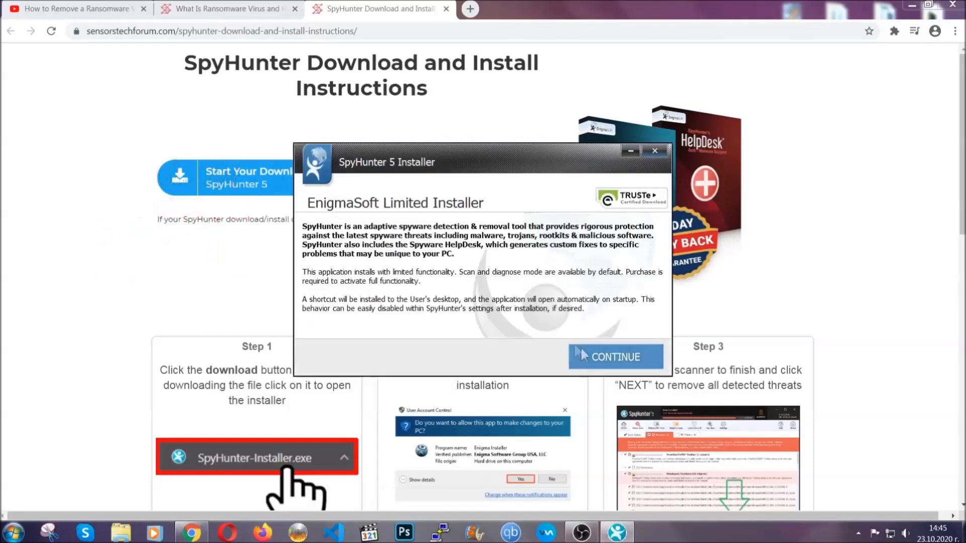
{"action": "left_click", "coordinate": [583, 355]}
{"action": "left_click", "coordinate": [553, 326]}
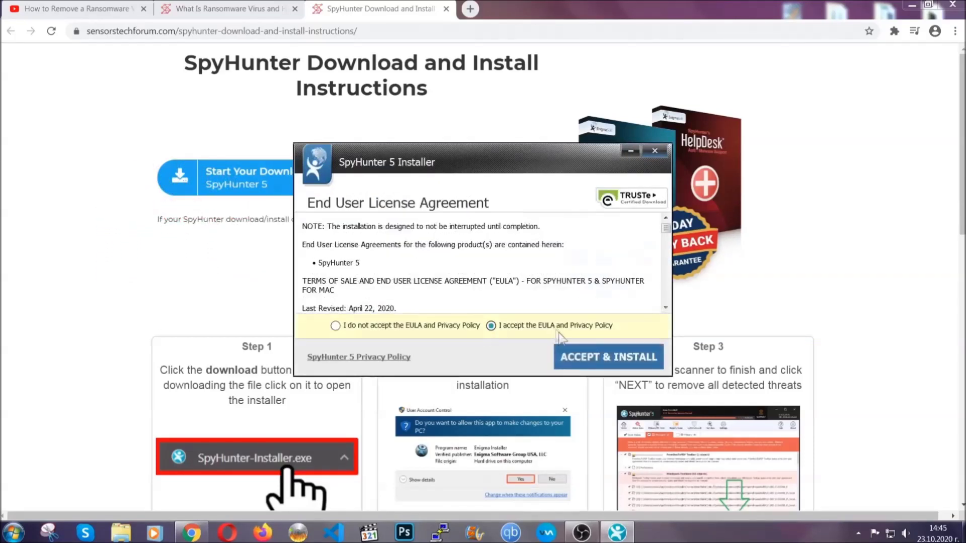
{"action": "left_click", "coordinate": [577, 357]}
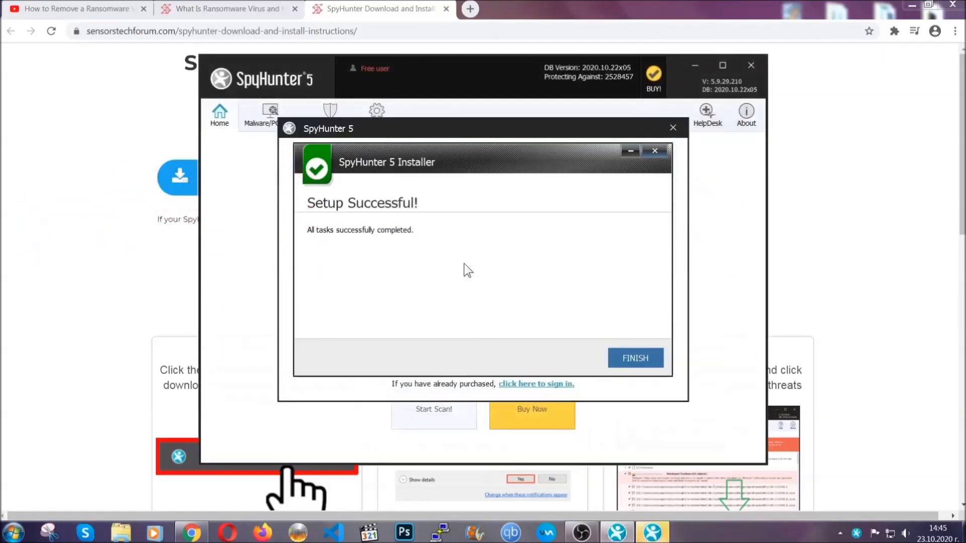
{"action": "left_click", "coordinate": [618, 360]}
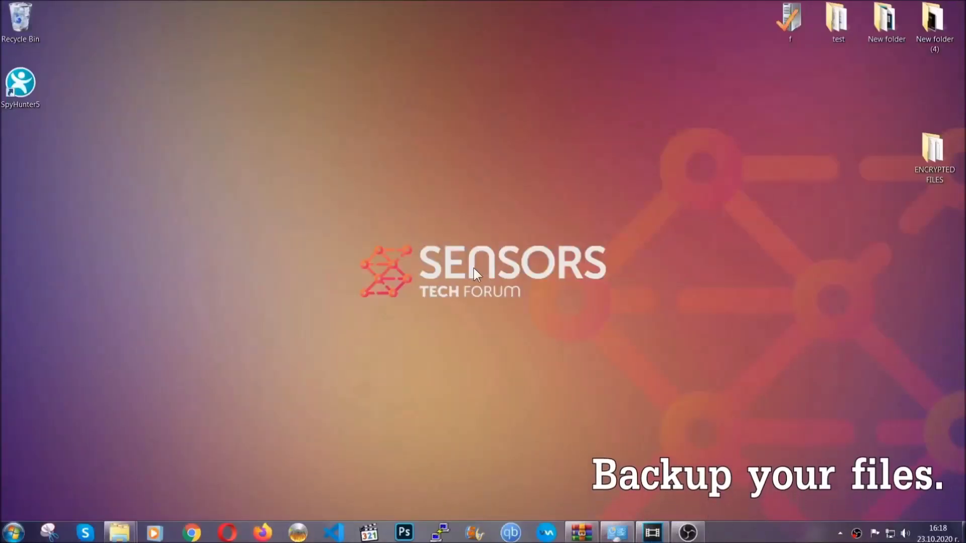
- Copy all six .efji files from the ENCRYPTED FILES folder
{"action": "double_click", "coordinate": [928, 155]}
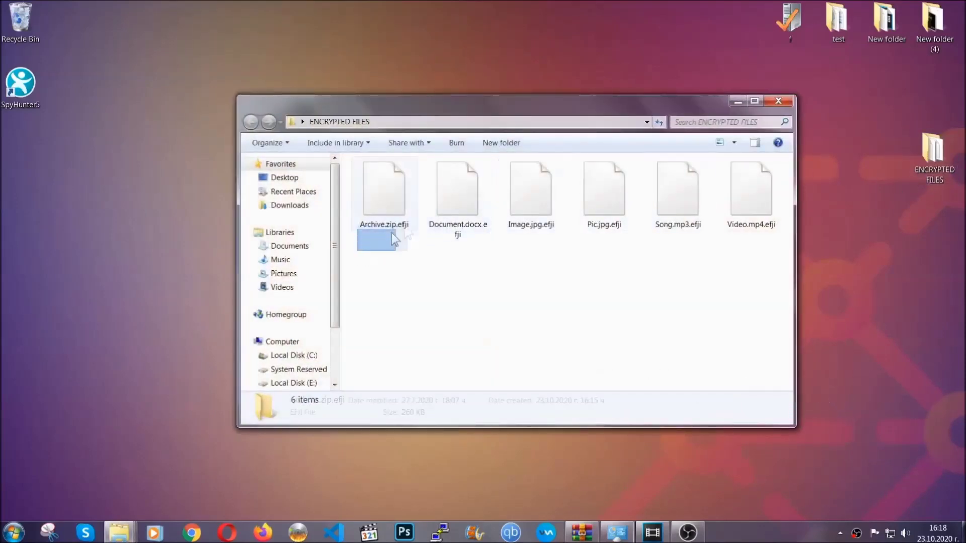
{"action": "left_click_drag", "start_coordinate": [392, 234], "coordinate": [755, 179]}
{"action": "right_click", "coordinate": [755, 179]}
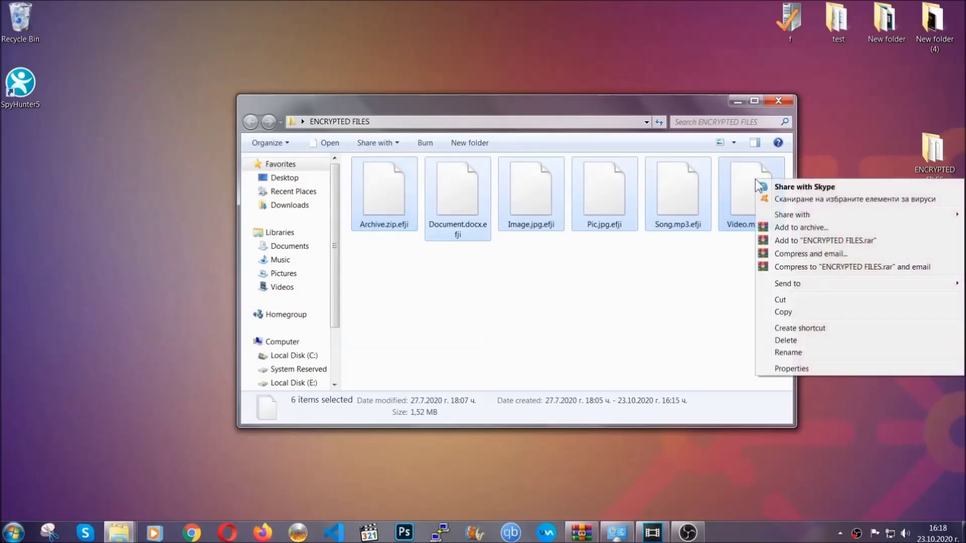
{"action": "left_click", "coordinate": [783, 313]}
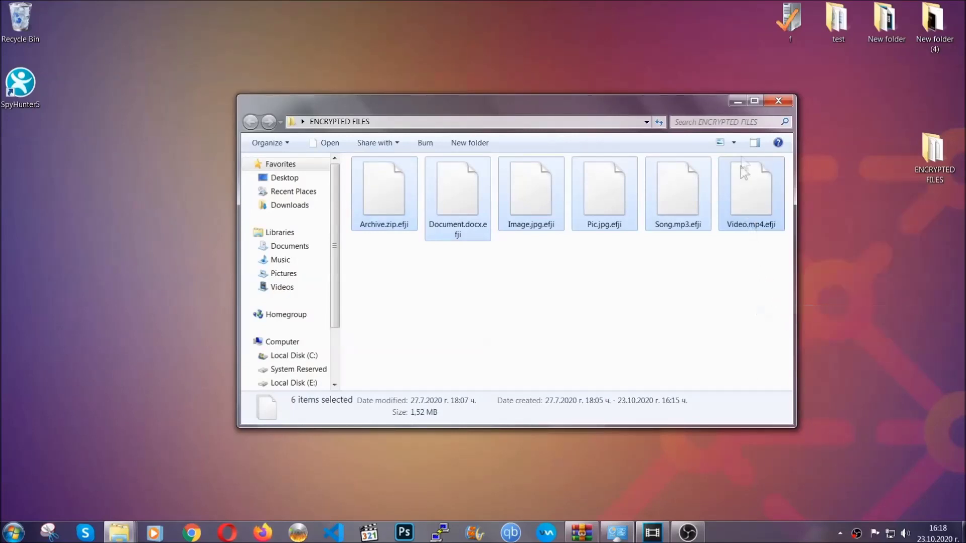
{"action": "left_click", "coordinate": [737, 100]}
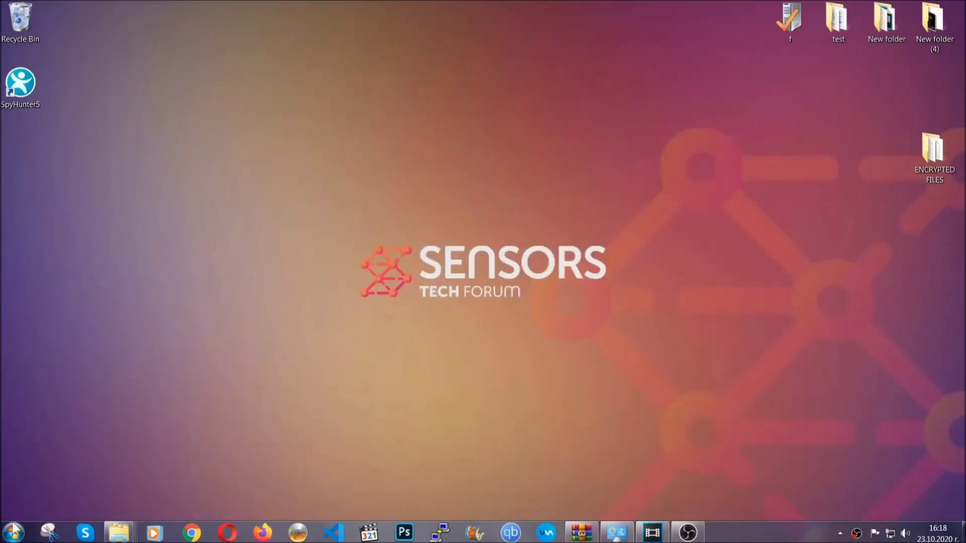
- Paste the six files onto FLASH DRIVE (H:) via Computer and close the window
{"action": "left_click", "coordinate": [14, 532]}
{"action": "left_click", "coordinate": [183, 377]}
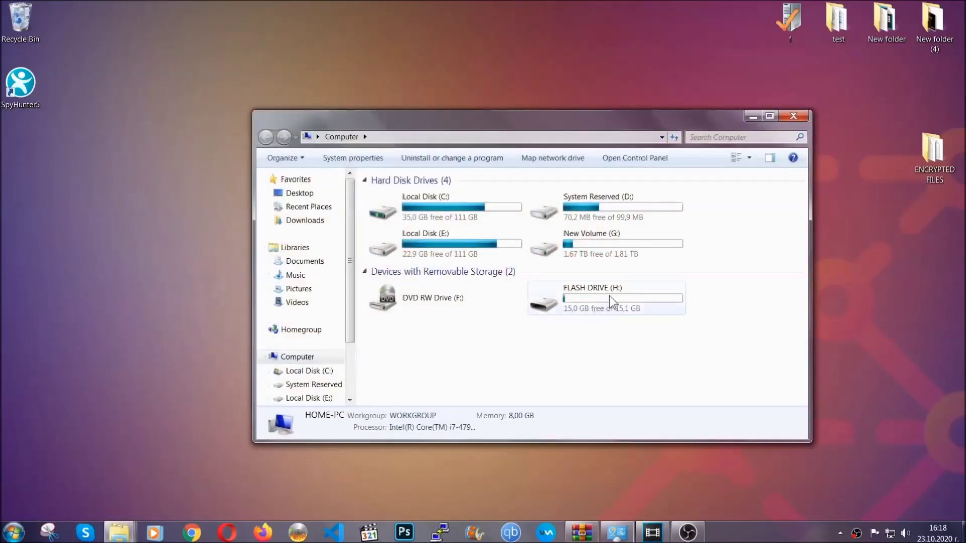
{"action": "double_click", "coordinate": [609, 294]}
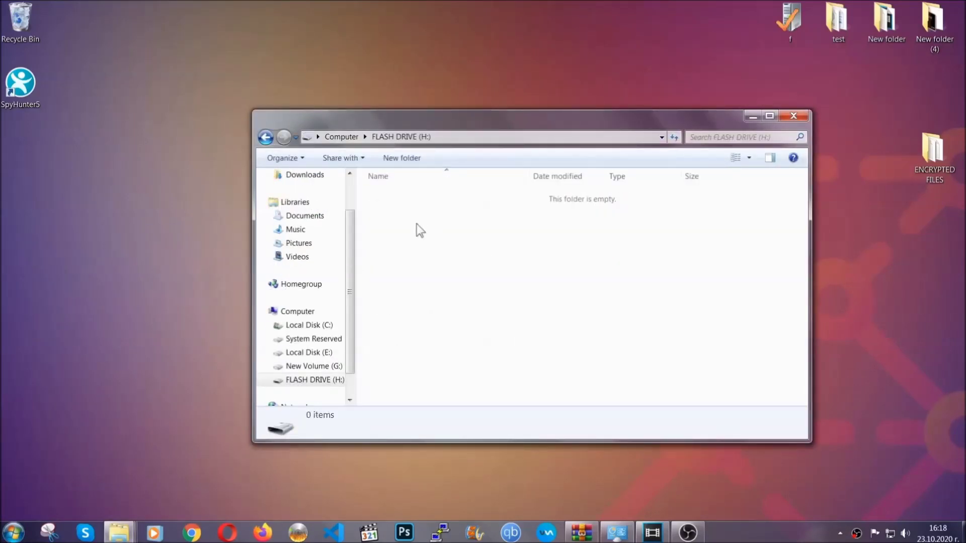
{"action": "right_click", "coordinate": [417, 225]}
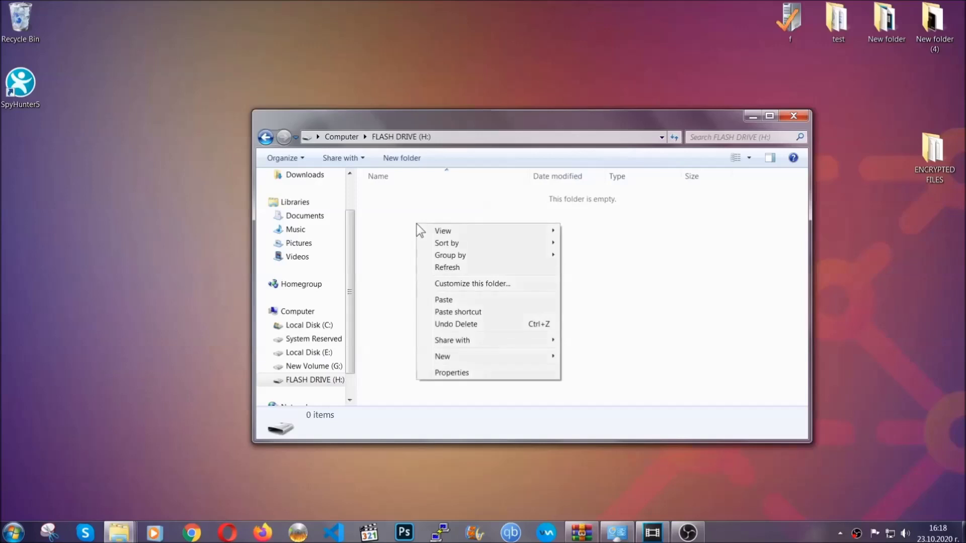
{"action": "left_click", "coordinate": [440, 300]}
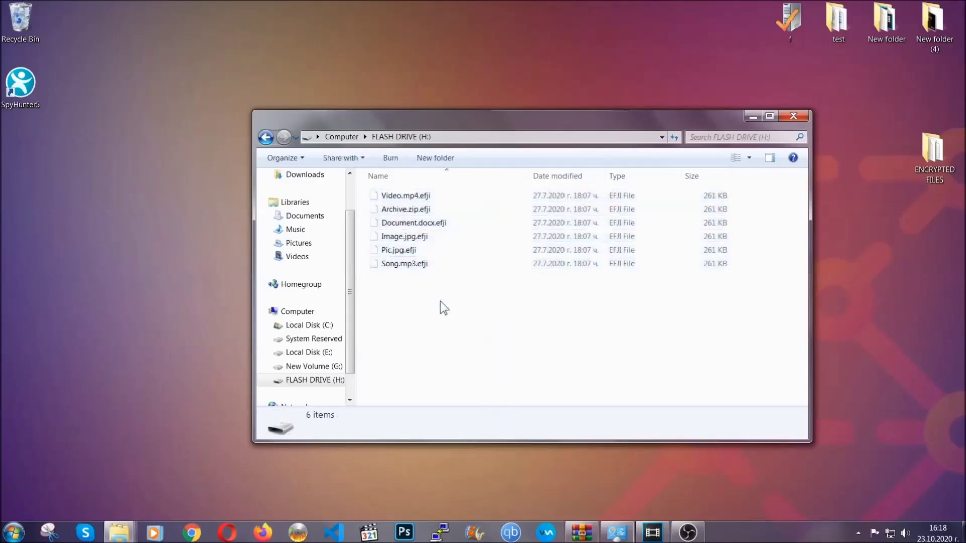
{"action": "left_click", "coordinate": [794, 116]}
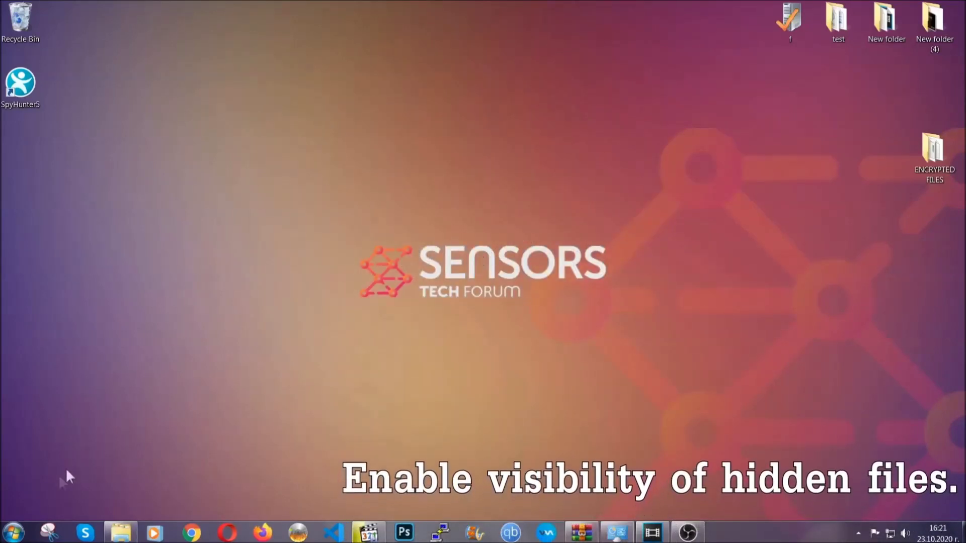
- Search Start for 'show hidden files and folders' and enable Show hidden files, folders, and drives
{"action": "left_click", "coordinate": [13, 532]}
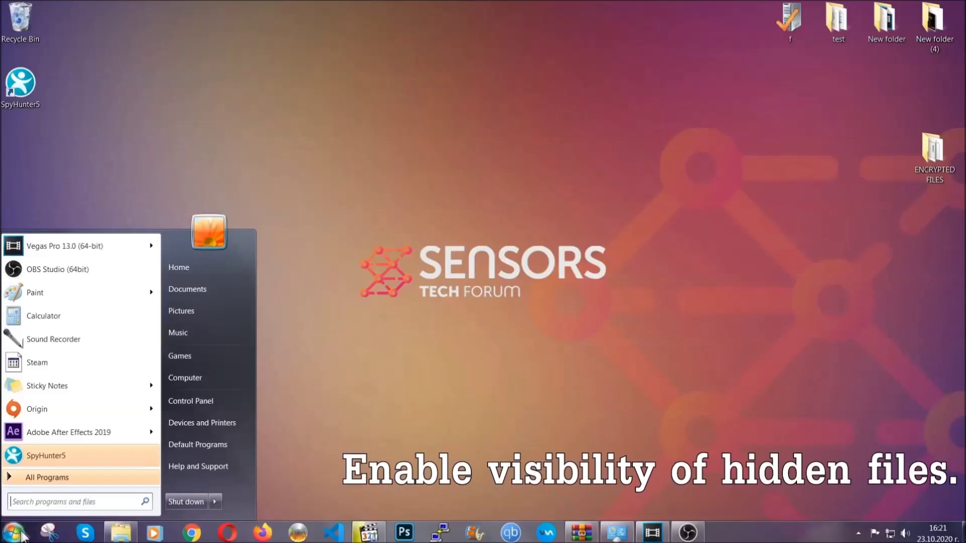
{"action": "left_click", "coordinate": [41, 493]}
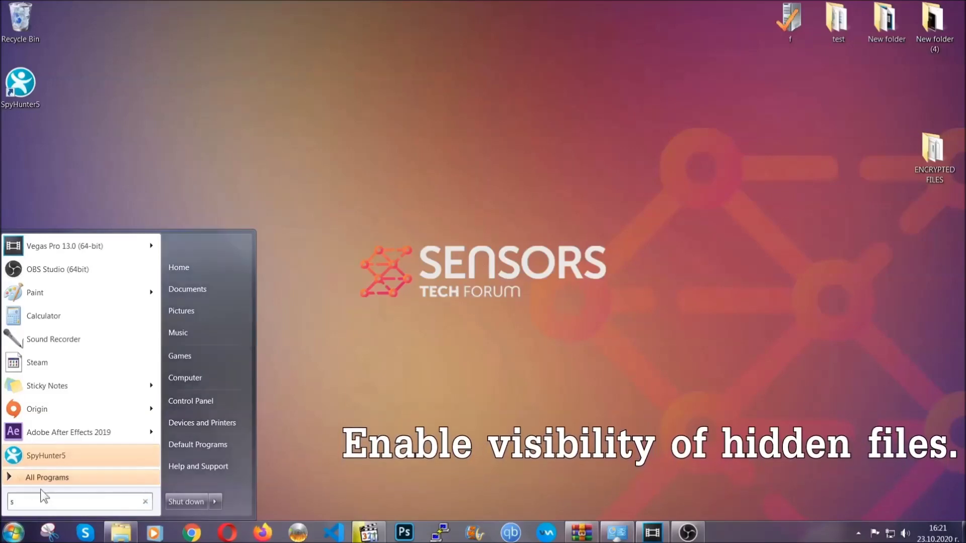
{"action": "type", "text": "showh"}
{"action": "key", "text": "BackSpace"}
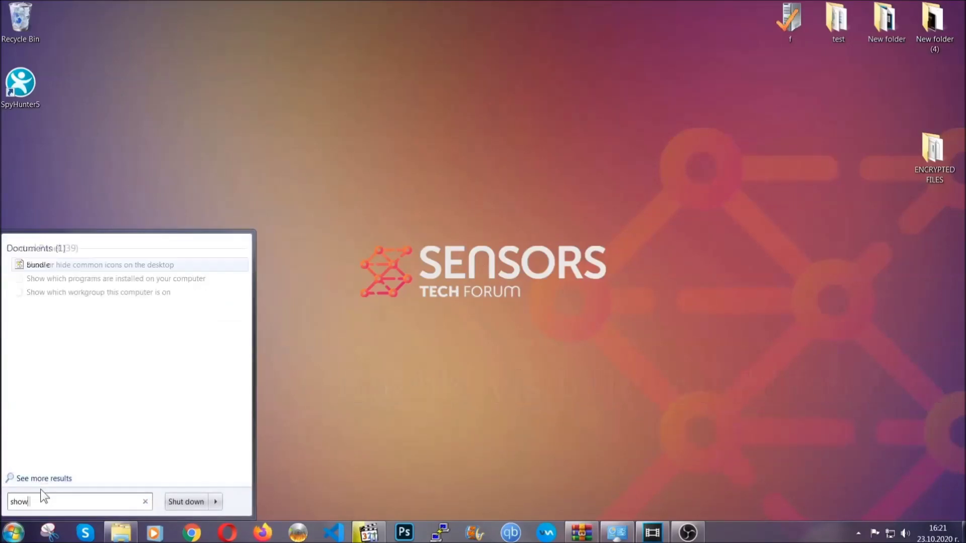
{"action": "type", "text": "hidden files and folders"}
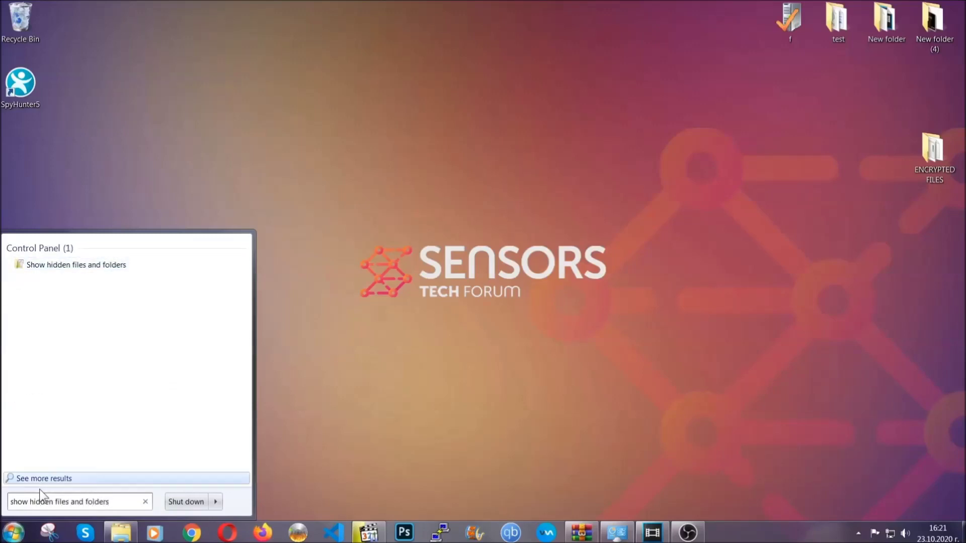
{"action": "left_click", "coordinate": [114, 266]}
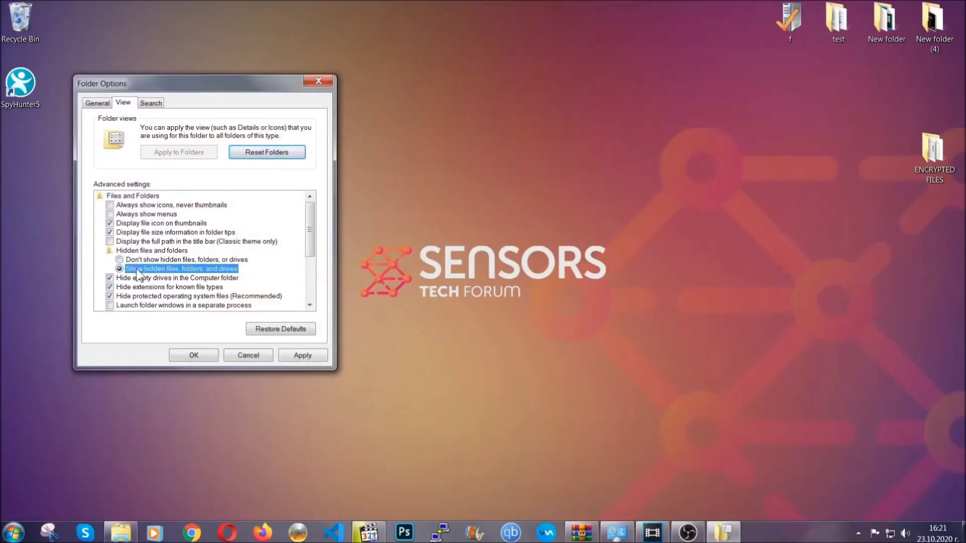
{"action": "left_click", "coordinate": [298, 357]}
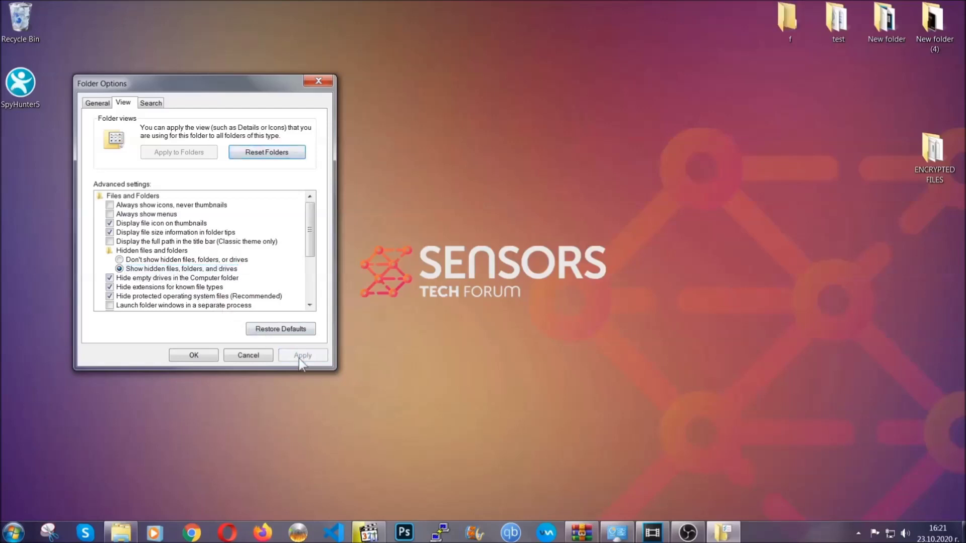
{"action": "left_click", "coordinate": [189, 355]}
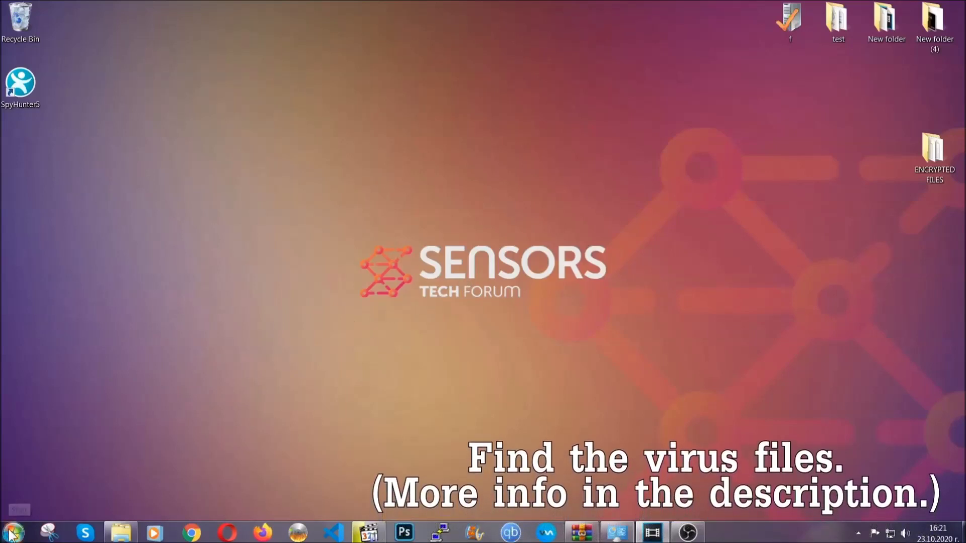
{"action": "key", "text": "super"}
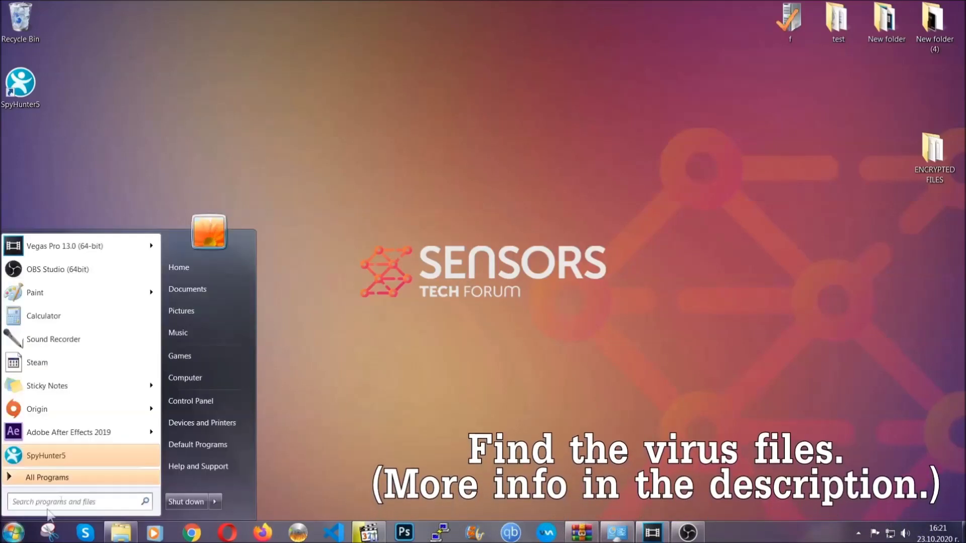
- Search the whole computer for 'fileextension:exe Example Vir' from the Computer window
{"action": "left_click", "coordinate": [199, 378]}
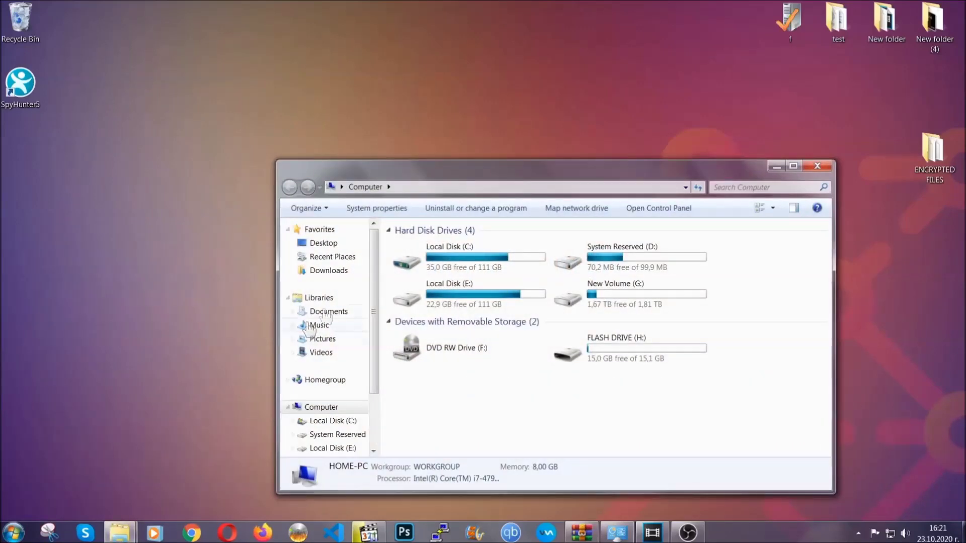
{"action": "left_click_drag", "start_coordinate": [525, 177], "coordinate": [462, 134]}
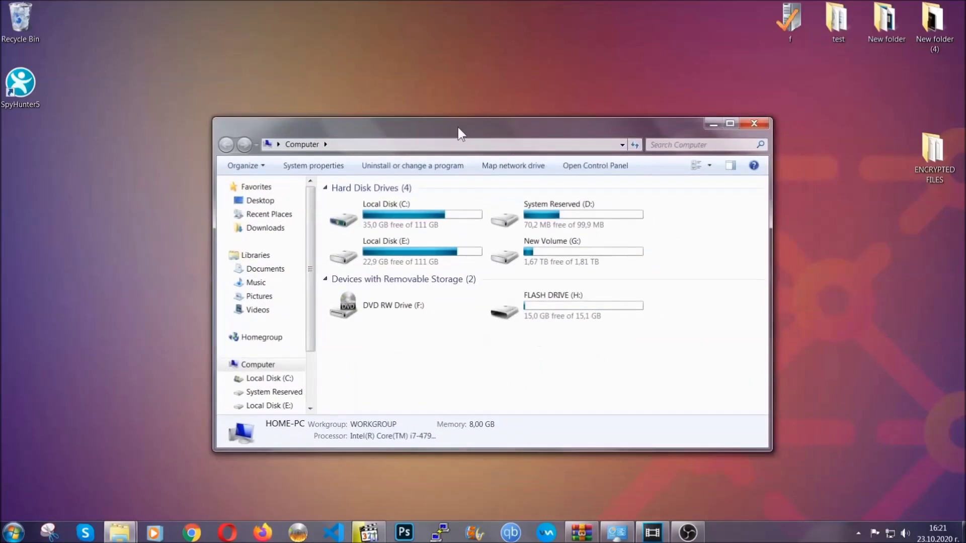
{"action": "left_click", "coordinate": [657, 145]}
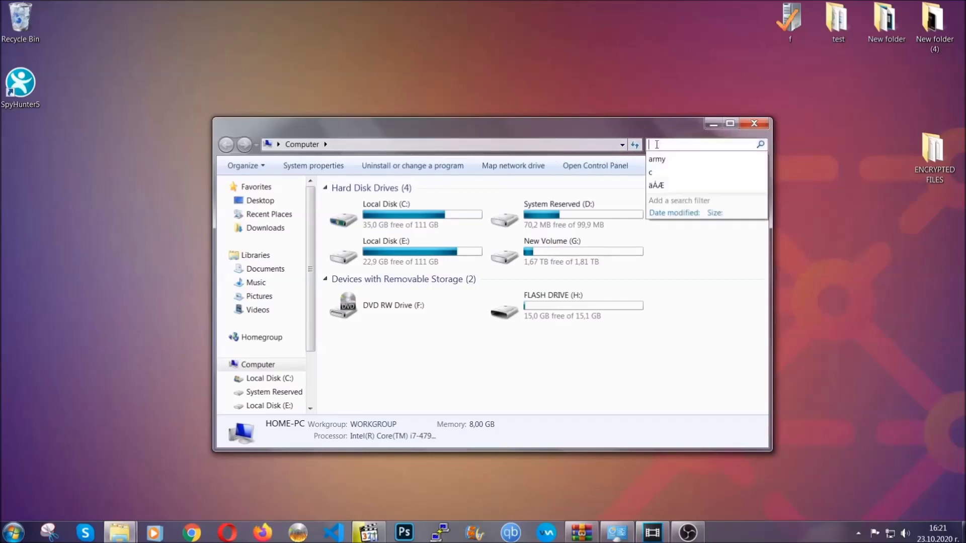
{"action": "type", "text": "file"}
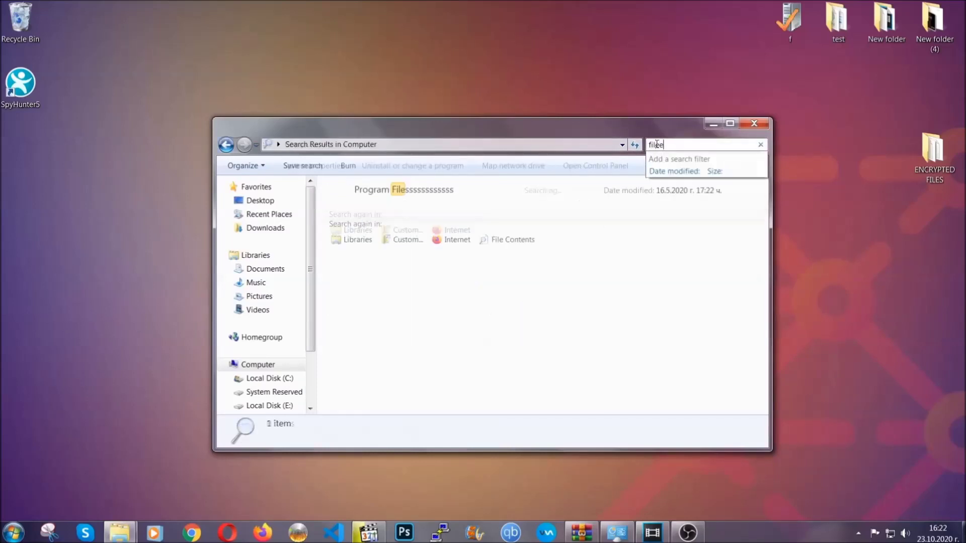
{"action": "type", "text": "extension:exe"}
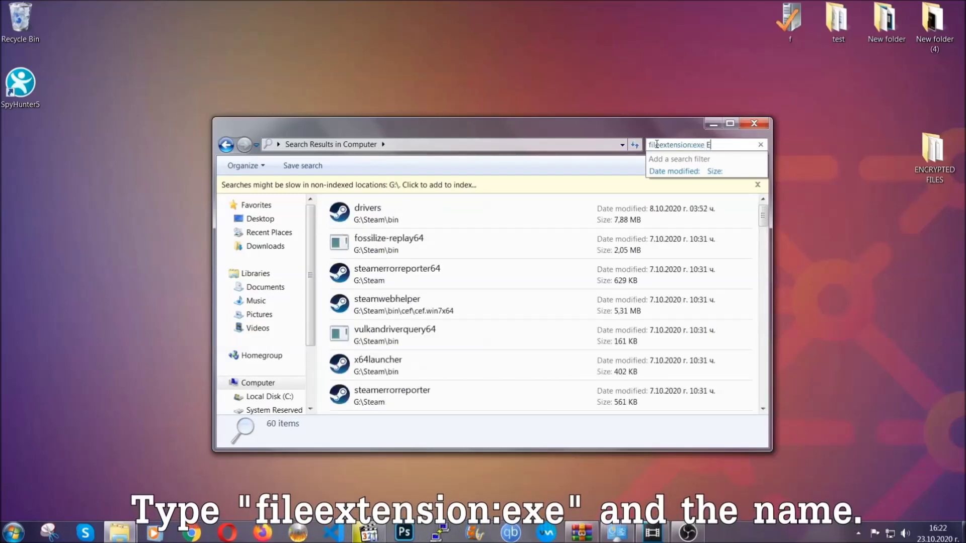
{"action": "type", "text": " Example Virus Name"}
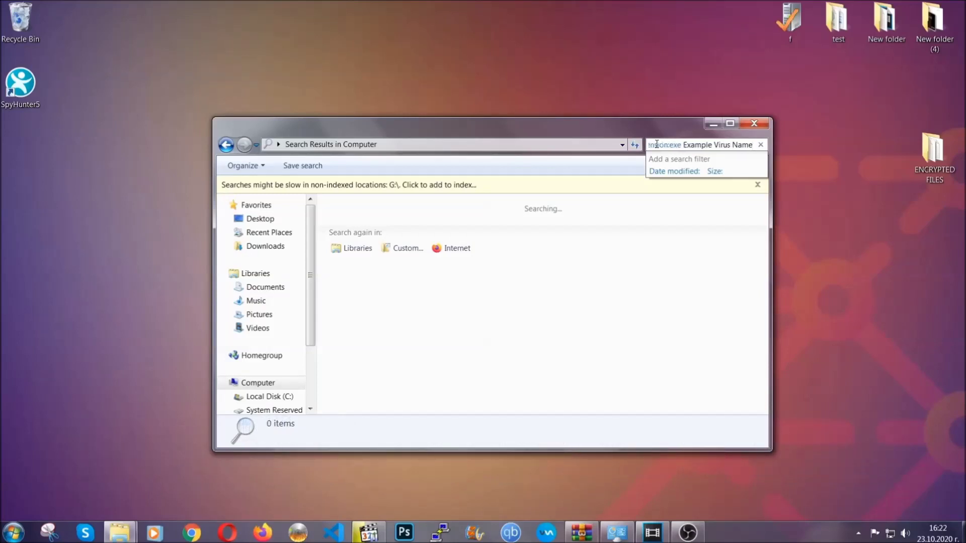
{"action": "key", "text": "Return"}
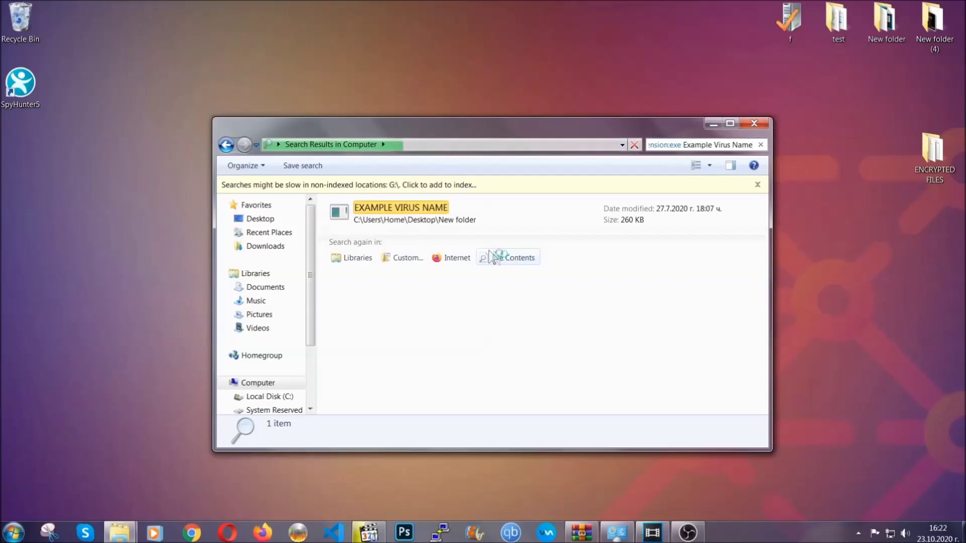
- Delete the EXAMPLE VIRUS NAME result to the Recycle Bin and close Explorer
{"action": "left_click", "coordinate": [421, 206]}
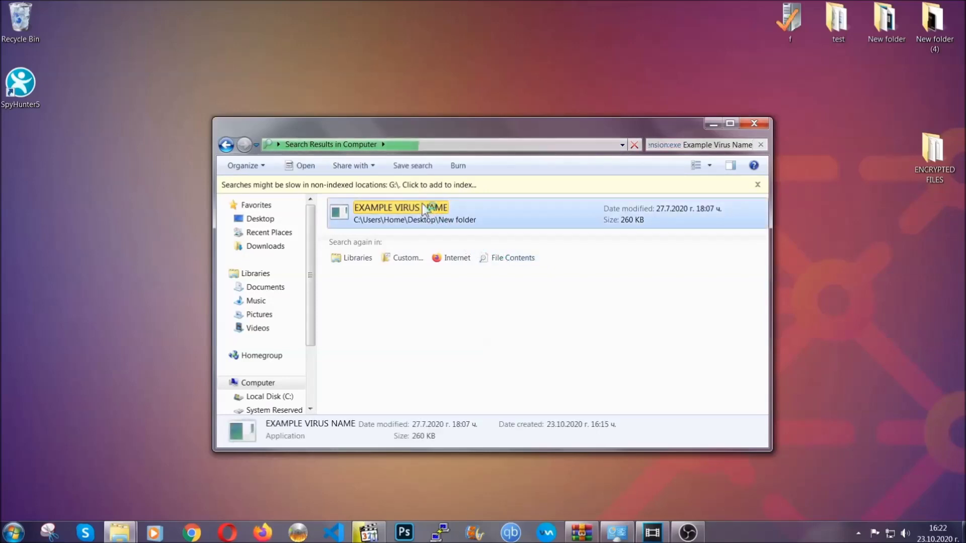
{"action": "right_click", "coordinate": [425, 211]}
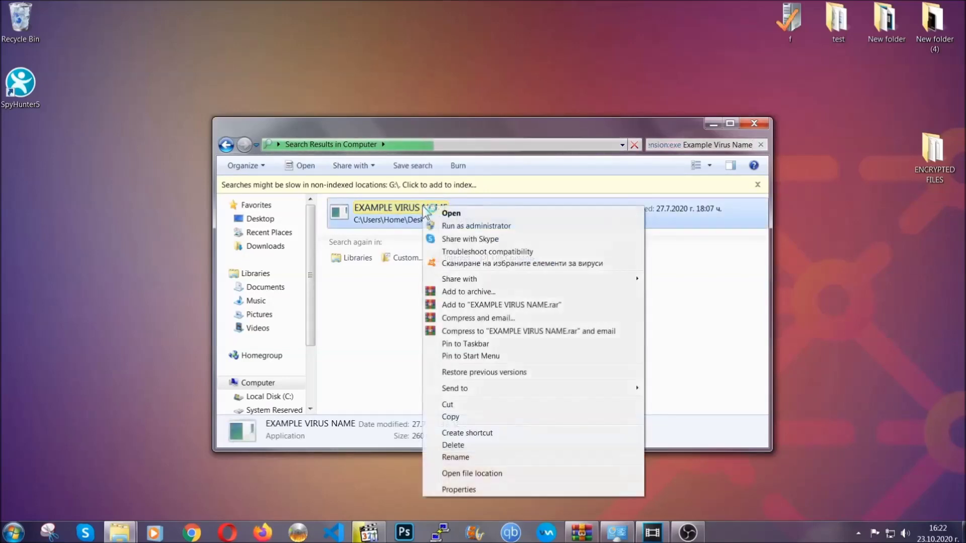
{"action": "left_click", "coordinate": [466, 445]}
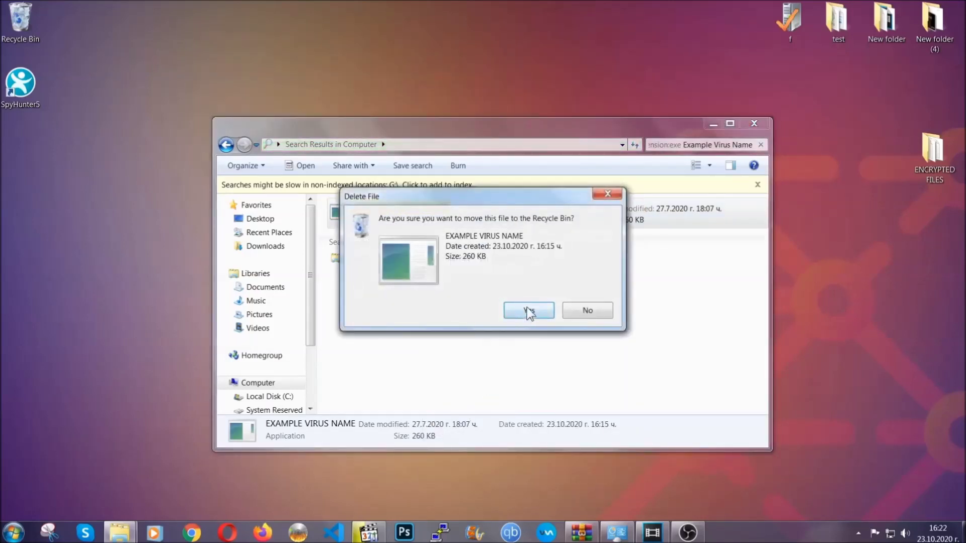
{"action": "left_click", "coordinate": [528, 311]}
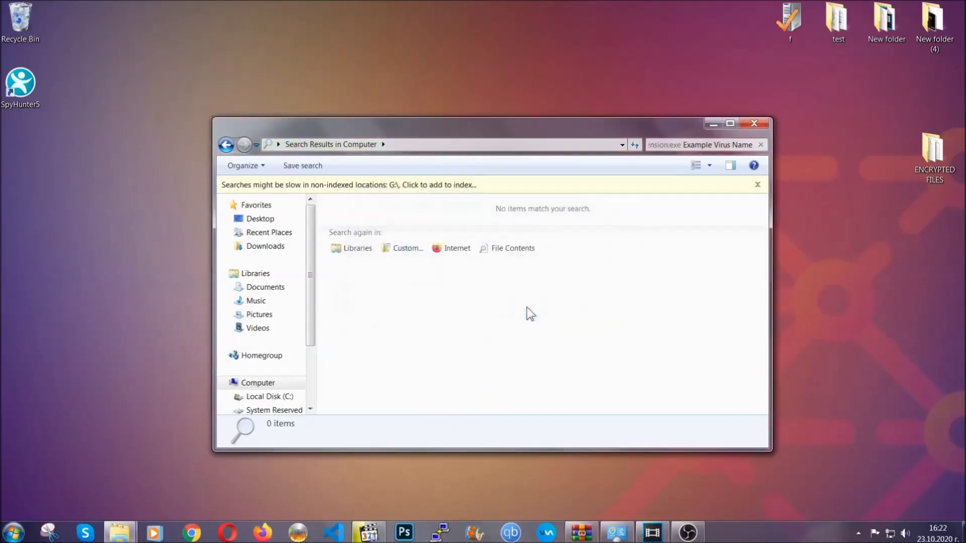
{"action": "left_click", "coordinate": [754, 123]}
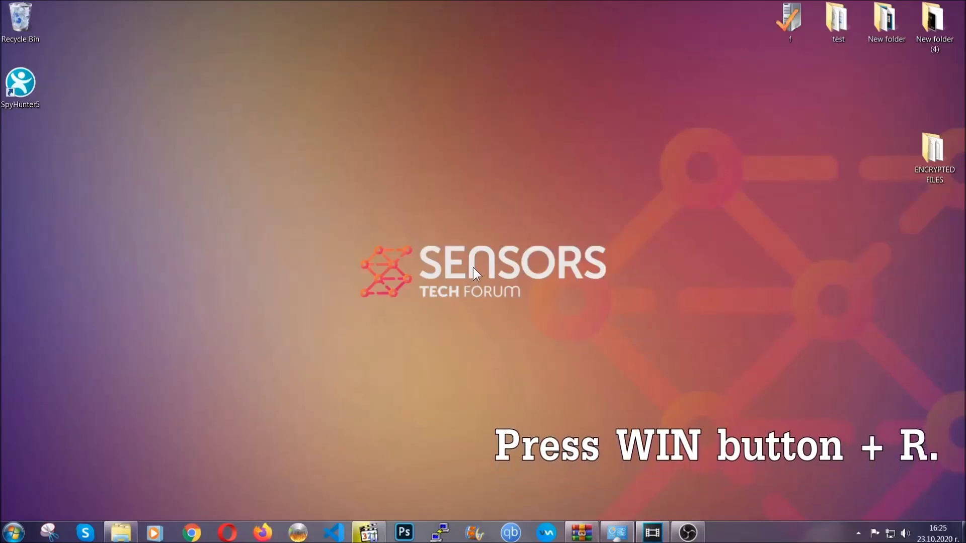
- Launch REGEDIT from the Win+R Run dialog, replacing the existing cmd entry
{"action": "key", "text": "super+r"}
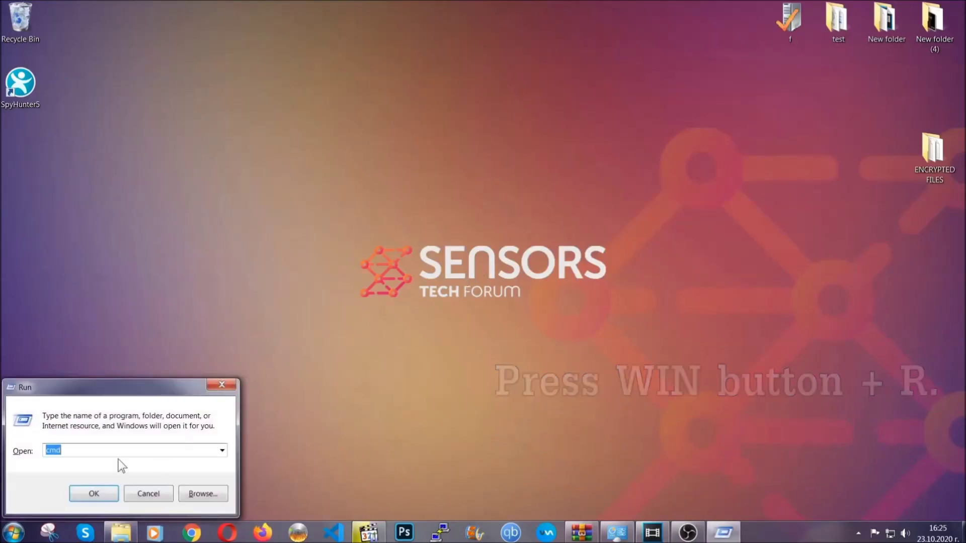
{"action": "left_click", "coordinate": [96, 456]}
{"action": "left_click_drag", "start_coordinate": [91, 457], "coordinate": [12, 455]}
{"action": "type", "text": "REGEDIT"}
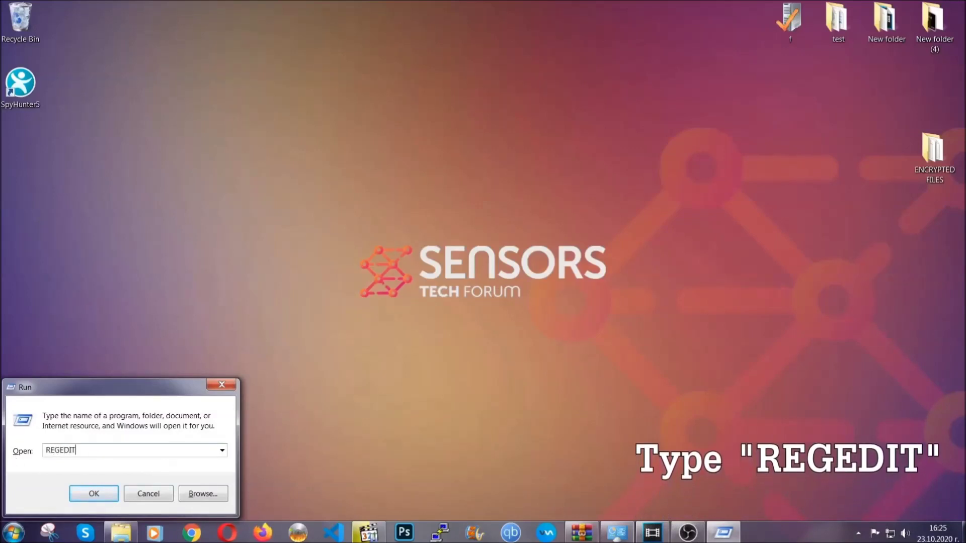
{"action": "left_click", "coordinate": [83, 492]}
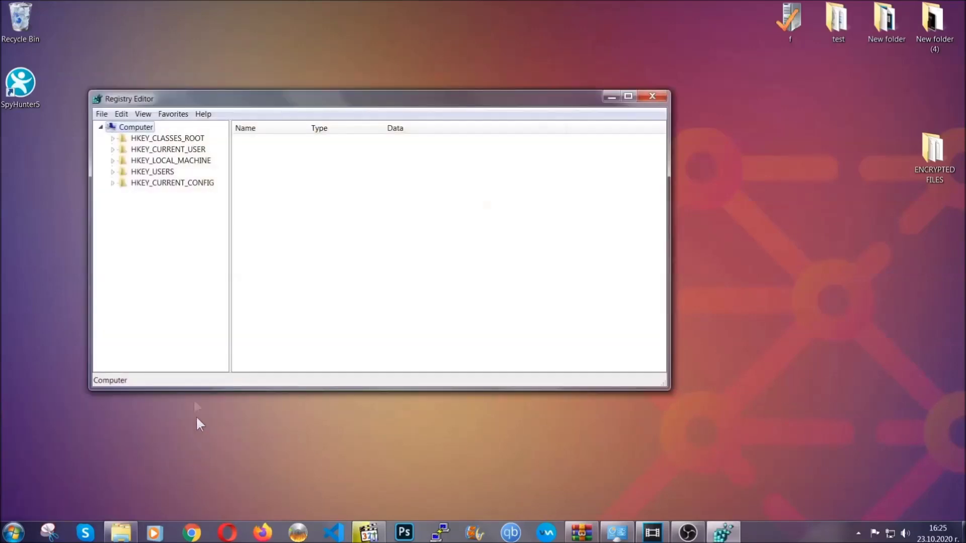
- Export the entire registry to the desktop as BACKUP.reg
{"action": "left_click", "coordinate": [102, 114]}
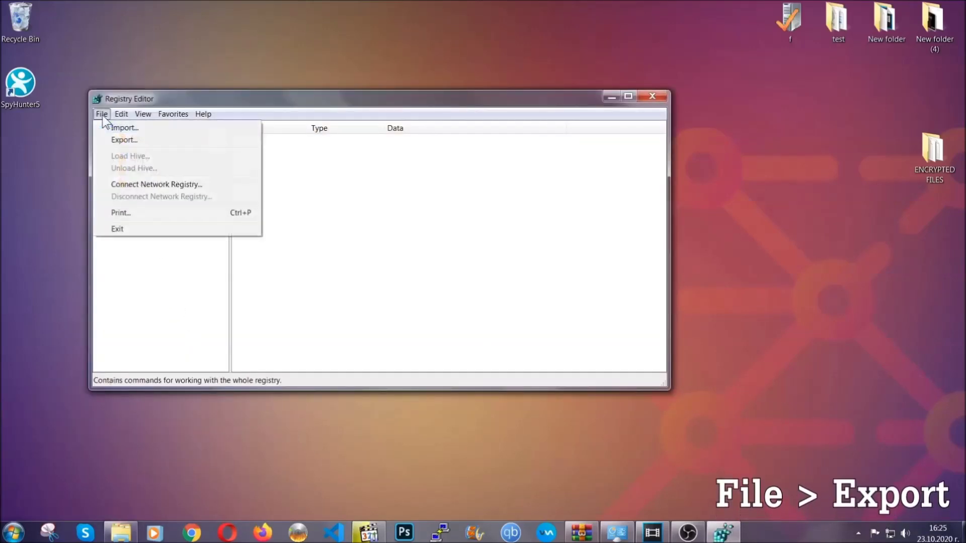
{"action": "left_click", "coordinate": [126, 140]}
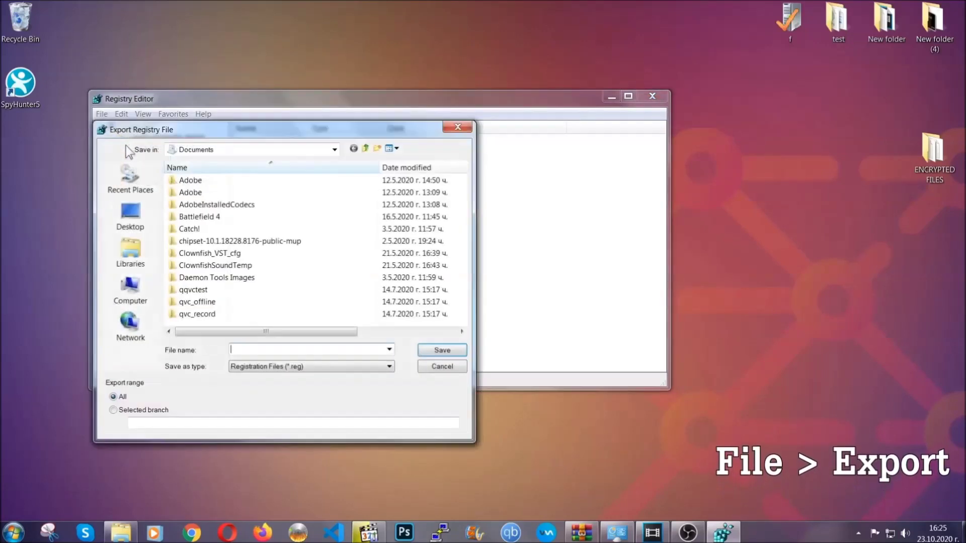
{"action": "left_click", "coordinate": [127, 213]}
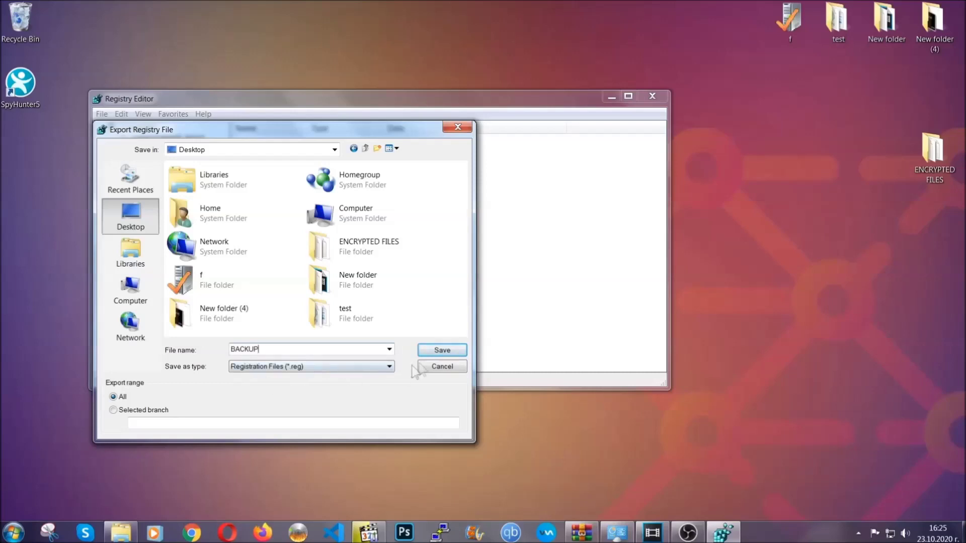
{"action": "left_click", "coordinate": [436, 351]}
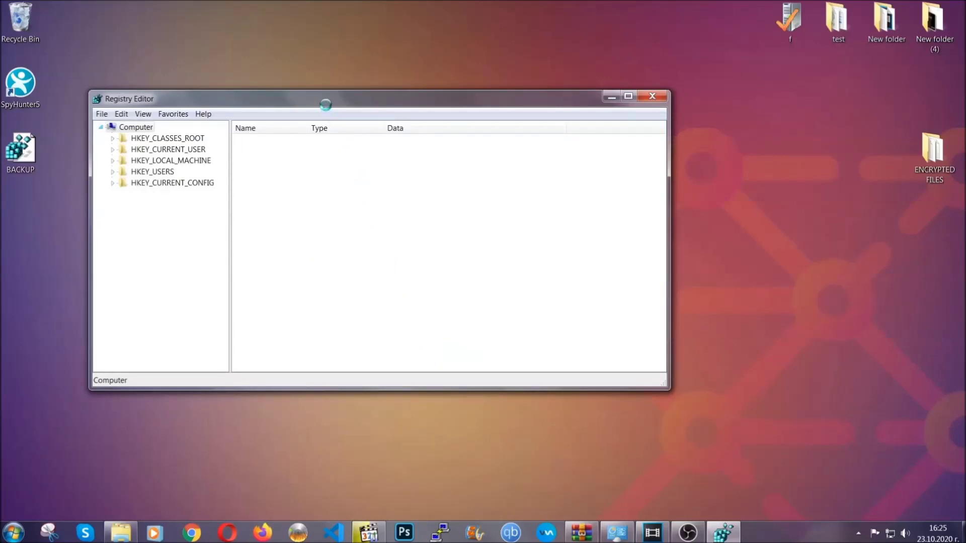
{"action": "left_click_drag", "start_coordinate": [326, 106], "coordinate": [422, 137]}
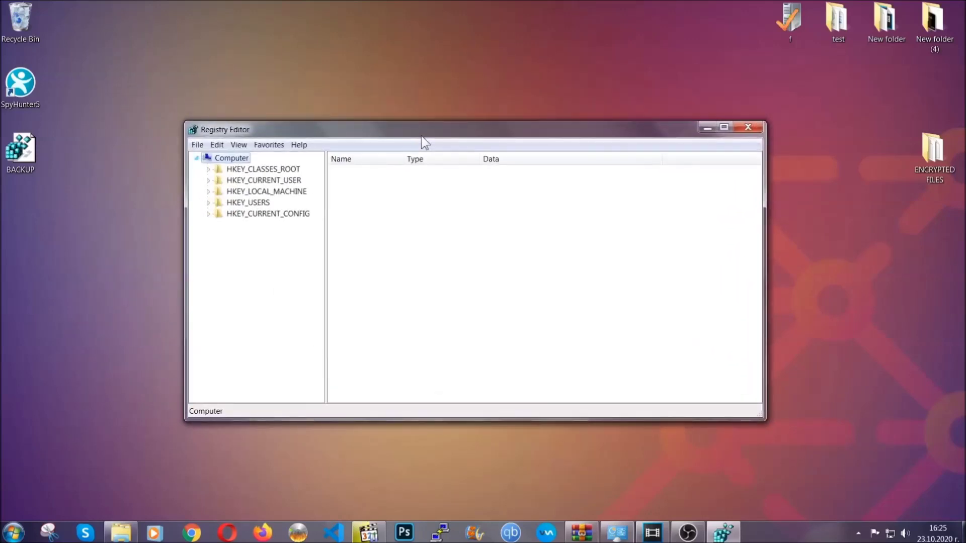
- Find RunOnce, then open HKEY_CURRENT_USER's CurrentVersion\Run key showing the THE VIRUS value
{"action": "left_click", "coordinate": [196, 148]}
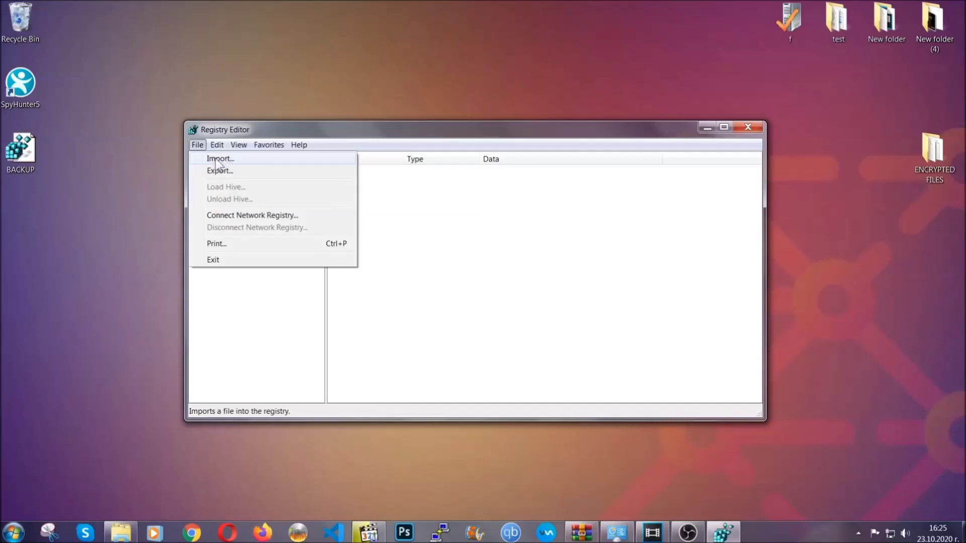
{"action": "left_click", "coordinate": [198, 145]}
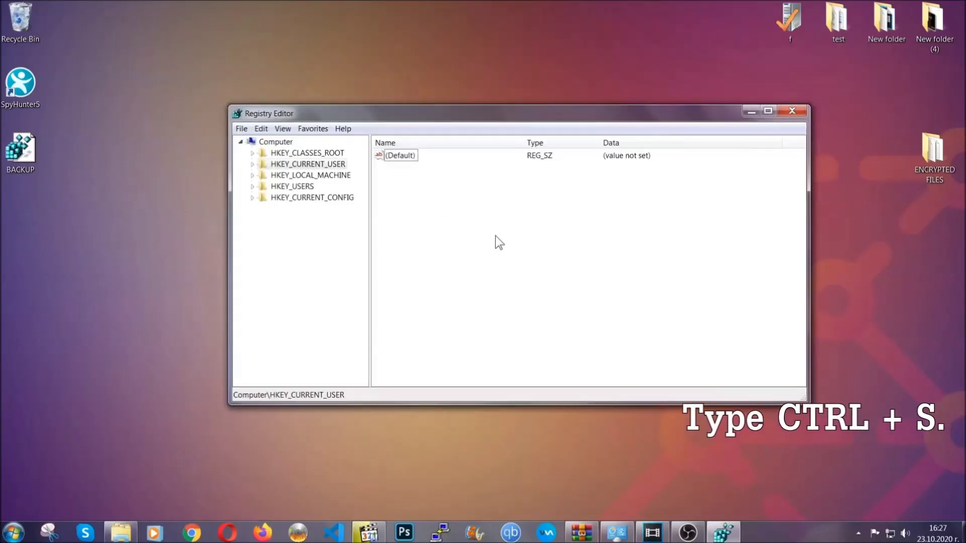
{"action": "key", "text": "ctrl+f"}
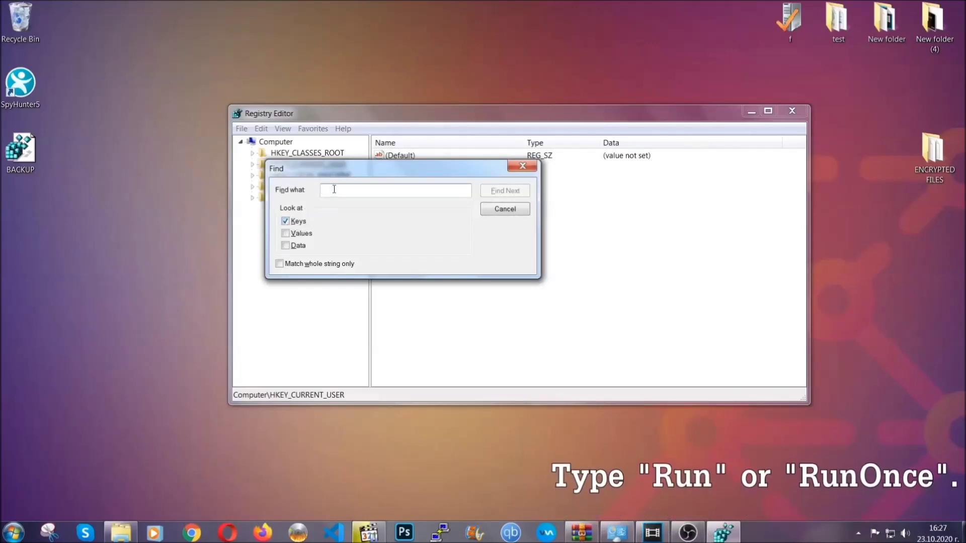
{"action": "type", "text": "RunO"}
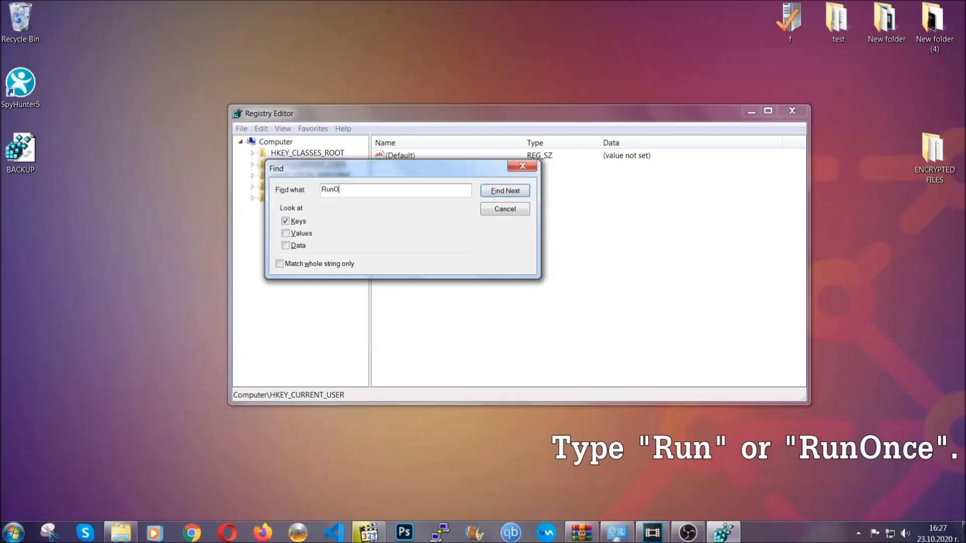
{"action": "type", "text": "nce"}
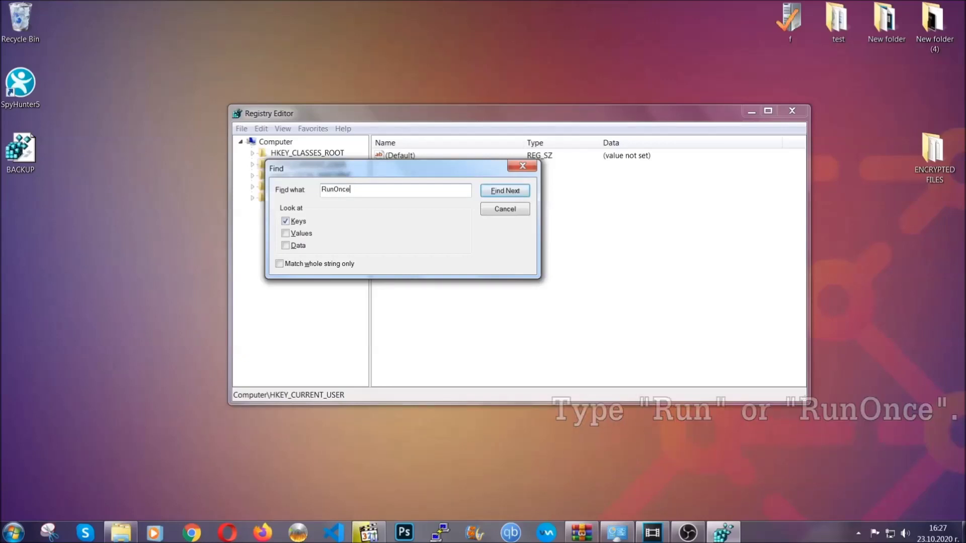
{"action": "left_click", "coordinate": [516, 193]}
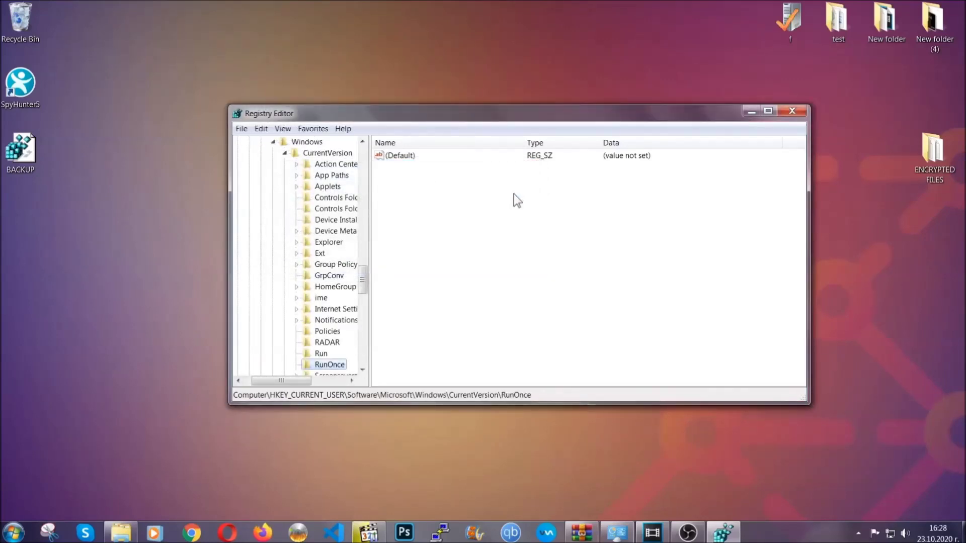
{"action": "left_click_drag", "start_coordinate": [363, 279], "coordinate": [363, 292]}
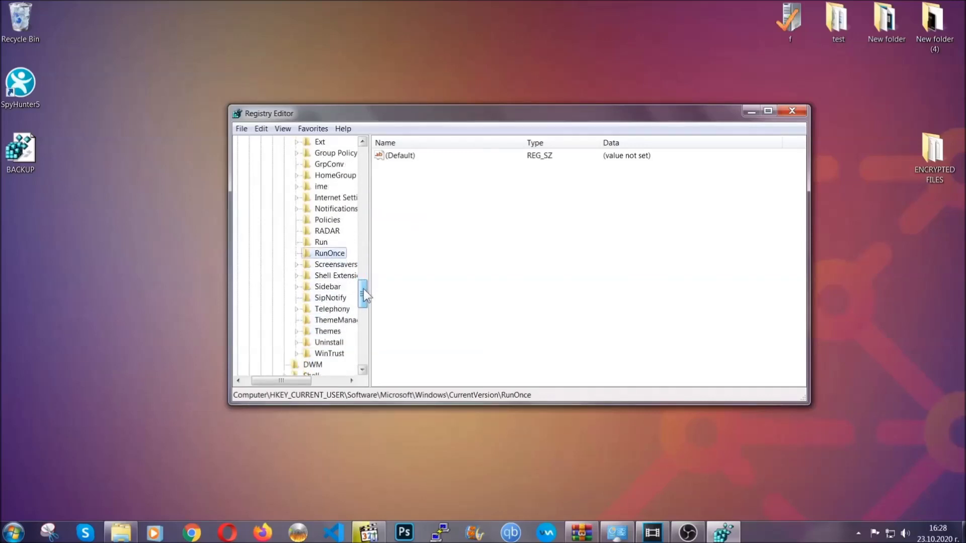
{"action": "left_click", "coordinate": [321, 242]}
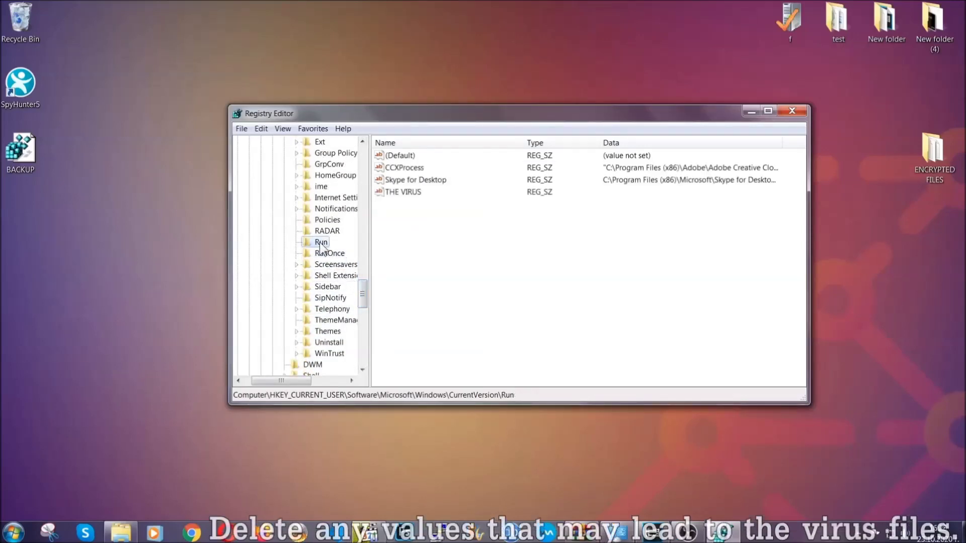
- Delete the THE VIRUS value from the Run key and confirm the deletion
{"action": "left_click", "coordinate": [397, 193]}
{"action": "right_click", "coordinate": [397, 193]}
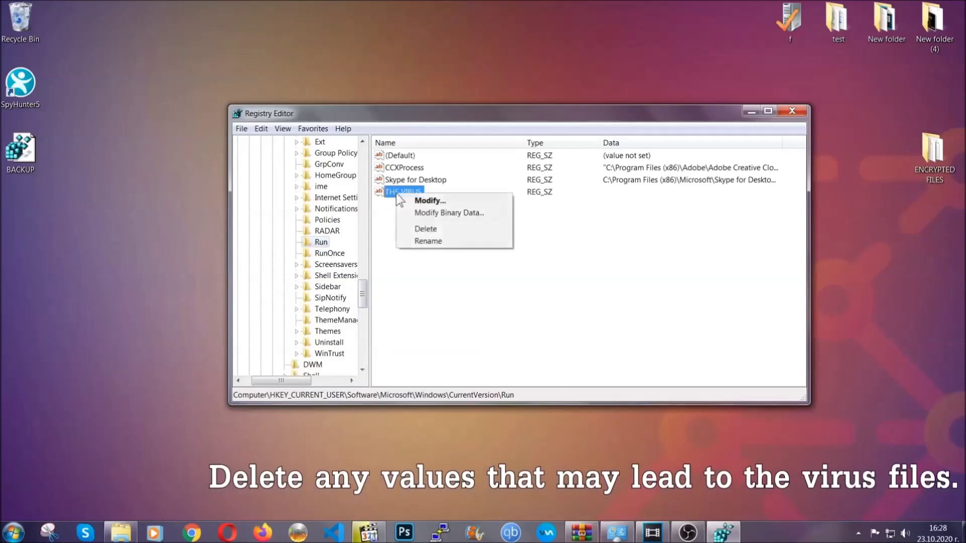
{"action": "left_click", "coordinate": [418, 230]}
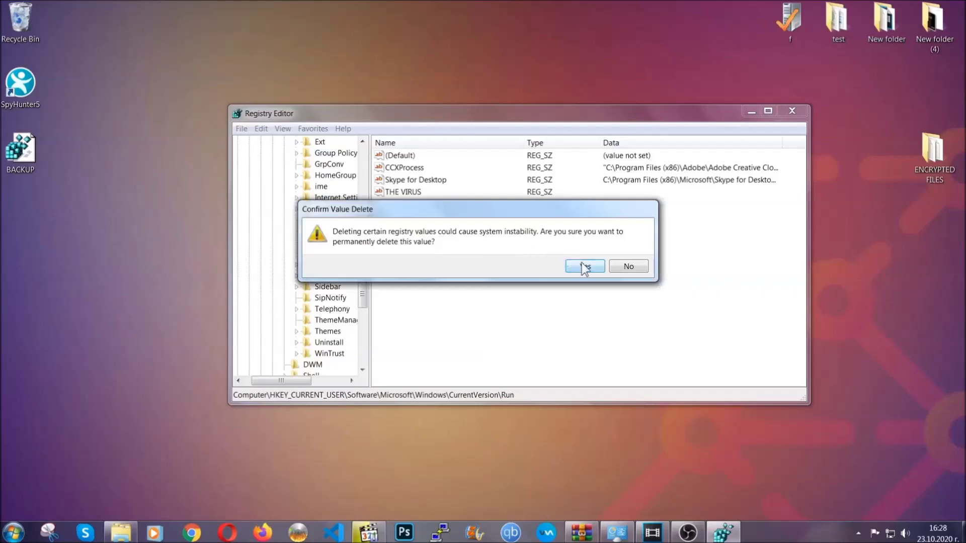
{"action": "left_click", "coordinate": [585, 267]}
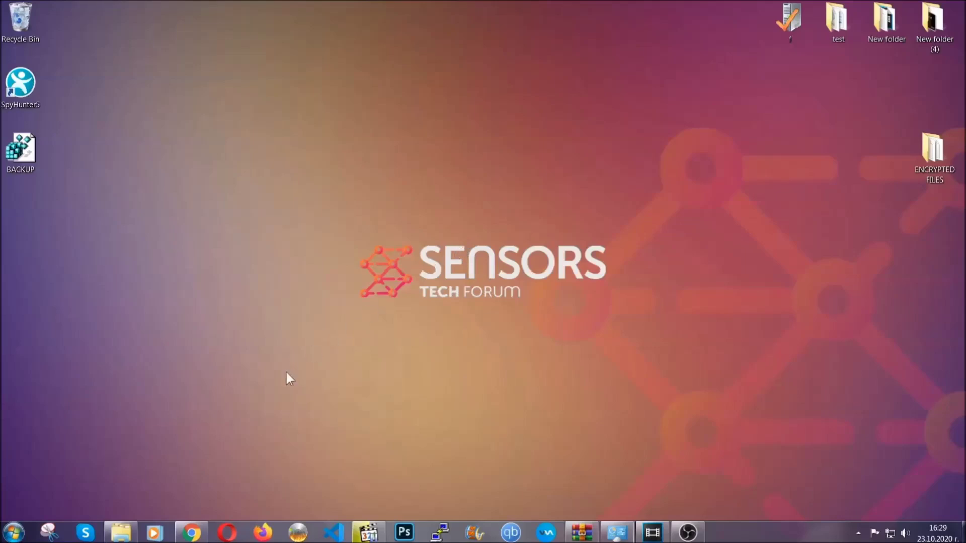
- Return to the SensorsTechForum recovery article in Chrome and expand Method 2 - Restore Data via Windows Backup
{"action": "left_click", "coordinate": [192, 534]}
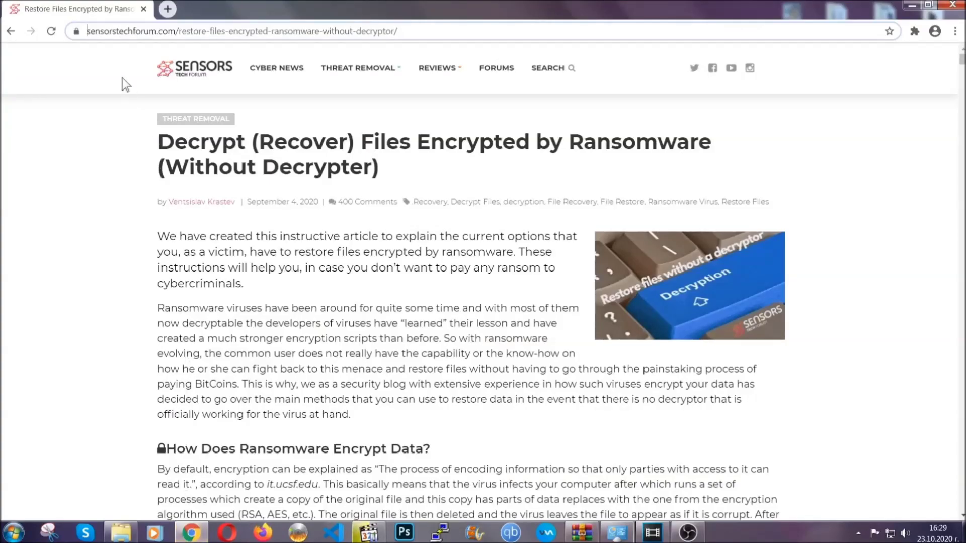
{"action": "left_click_drag", "start_coordinate": [88, 31], "coordinate": [436, 35]}
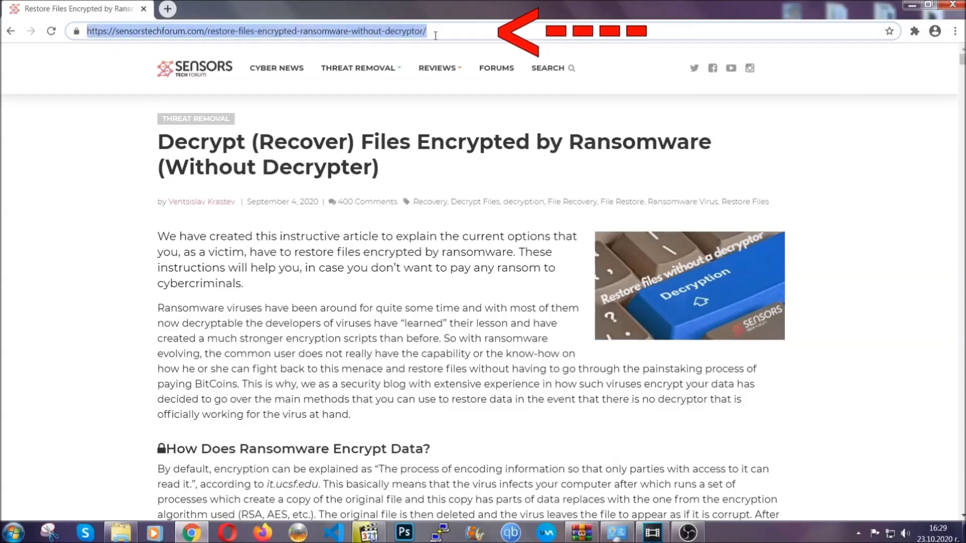
{"action": "mouse_move", "coordinate": [437, 99]}
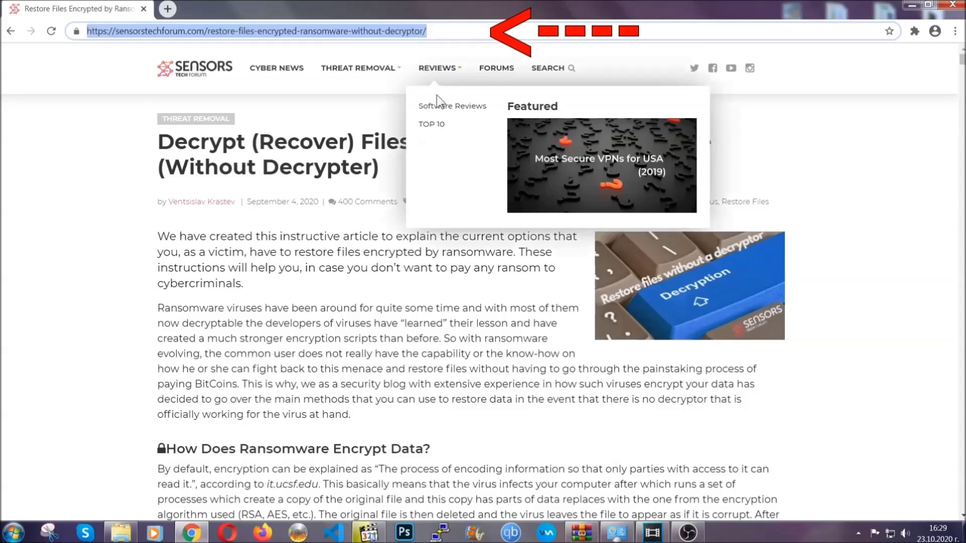
{"action": "scroll", "coordinate": [497, 274], "scroll_direction": "down", "scroll_amount": 5}
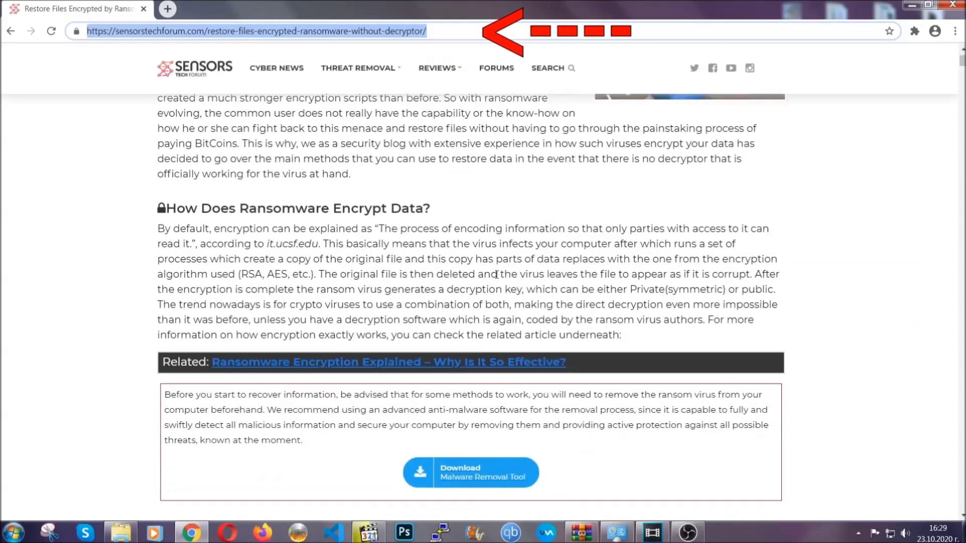
{"action": "scroll", "coordinate": [496, 274], "scroll_direction": "down", "scroll_amount": 6}
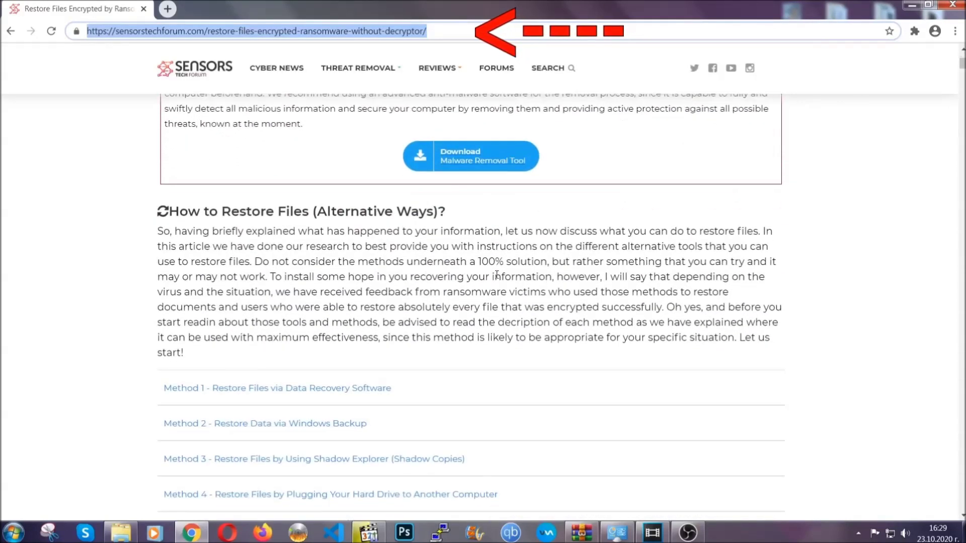
{"action": "scroll", "coordinate": [496, 274], "scroll_direction": "down", "scroll_amount": 1}
{"action": "scroll", "coordinate": [498, 278], "scroll_direction": "down", "scroll_amount": 3}
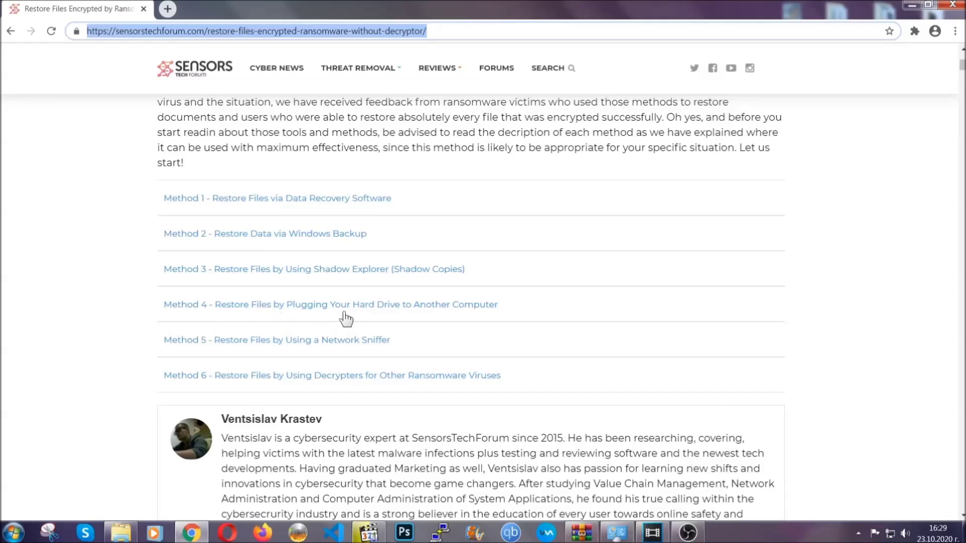
{"action": "left_click", "coordinate": [301, 234]}
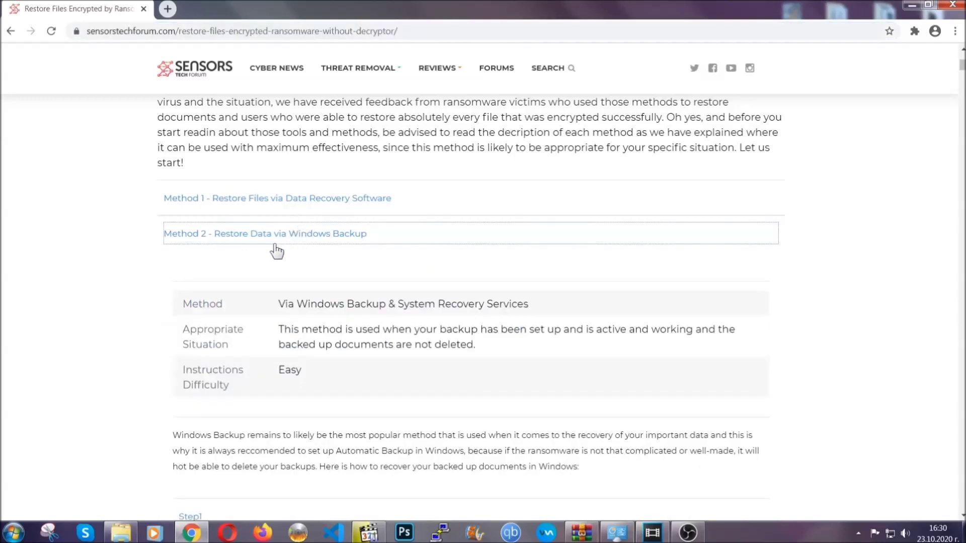
- Highlight the Windows Backup method's summary table text, then clear the selection
{"action": "left_click_drag", "start_coordinate": [278, 300], "coordinate": [340, 375]}
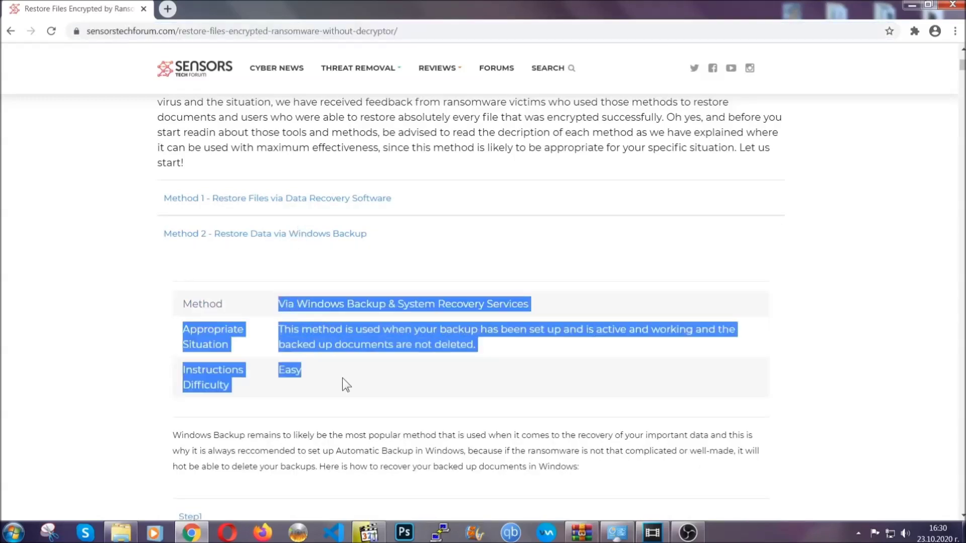
{"action": "left_click", "coordinate": [343, 377]}
{"action": "scroll", "coordinate": [345, 375], "scroll_direction": "down", "scroll_amount": 4}
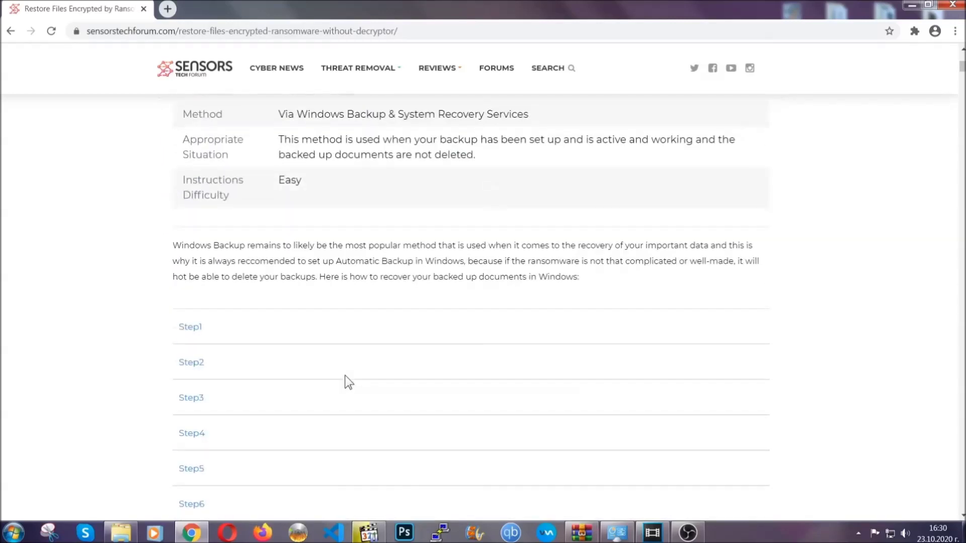
{"action": "scroll", "coordinate": [345, 376], "scroll_direction": "down", "scroll_amount": 1}
- Expand Step1, Step2 and Step3 of the Windows Backup method
{"action": "left_click", "coordinate": [200, 263]}
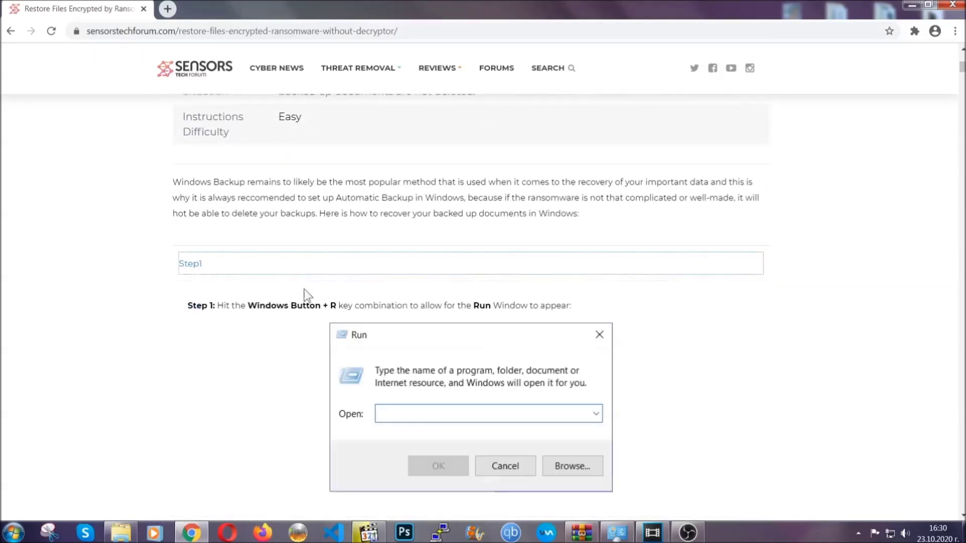
{"action": "scroll", "coordinate": [451, 313], "scroll_direction": "down", "scroll_amount": 4}
{"action": "left_click", "coordinate": [226, 316]}
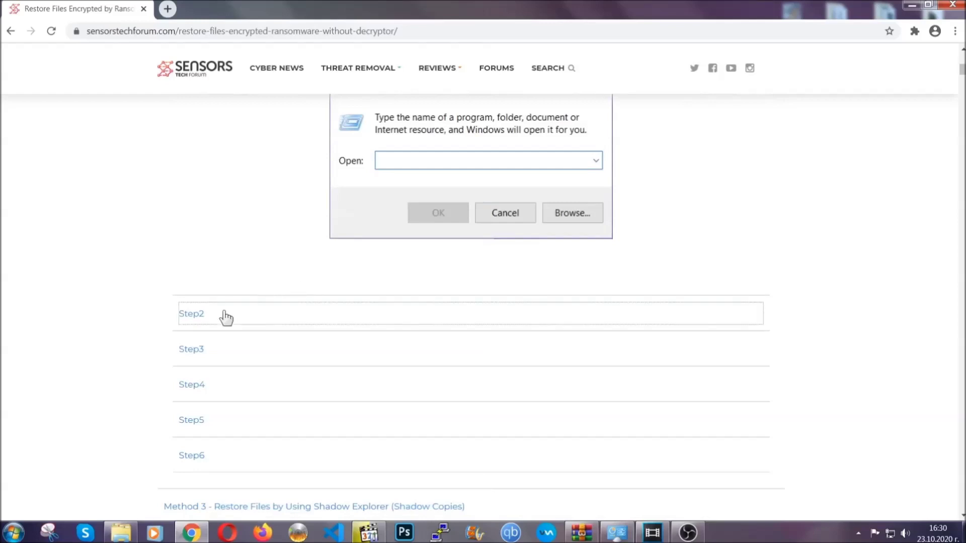
{"action": "scroll", "coordinate": [433, 318], "scroll_direction": "down", "scroll_amount": 4}
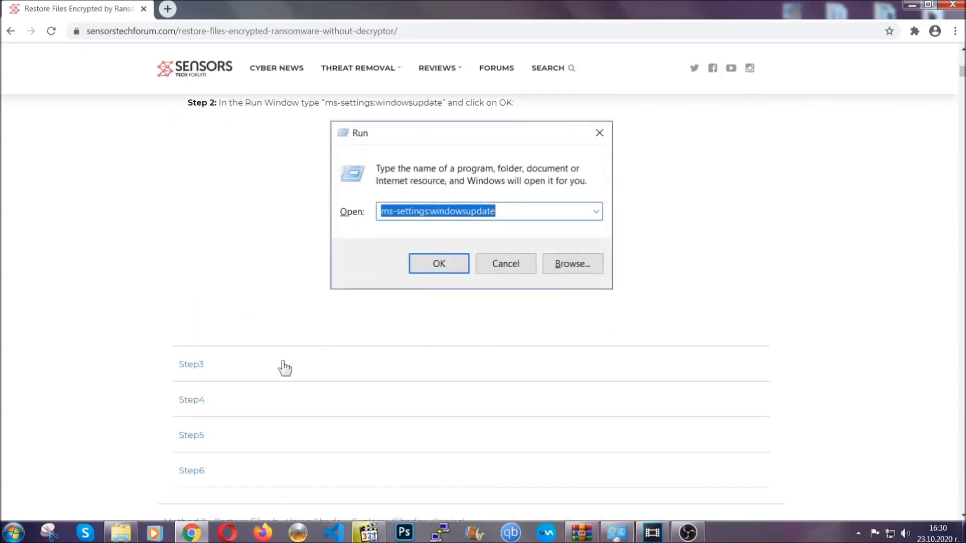
{"action": "left_click", "coordinate": [284, 368]}
- Read through the expanded step instructions, then scroll back toward the top of the page
{"action": "scroll", "coordinate": [427, 345], "scroll_direction": "down", "scroll_amount": 3}
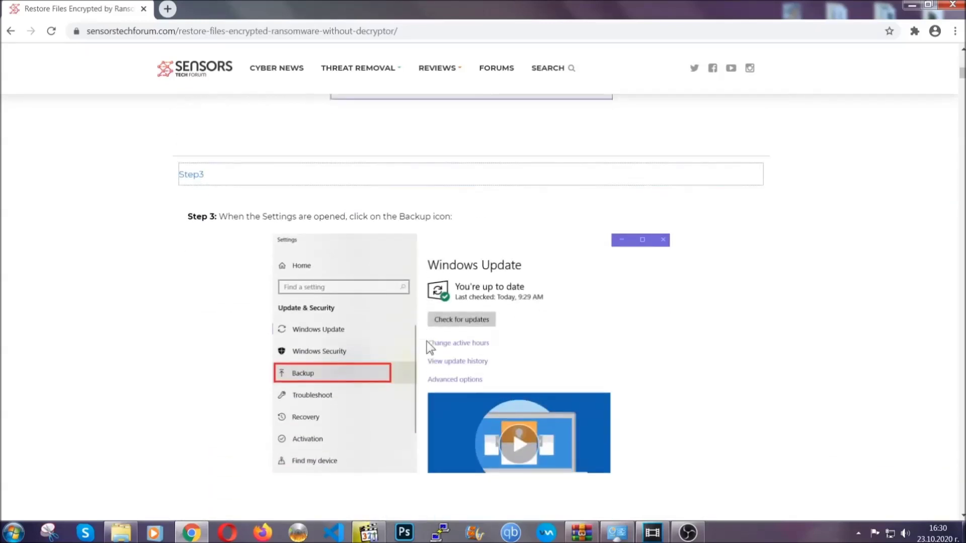
{"action": "scroll", "coordinate": [427, 342], "scroll_direction": "down", "scroll_amount": 2}
{"action": "scroll", "coordinate": [425, 344], "scroll_direction": "down", "scroll_amount": 2}
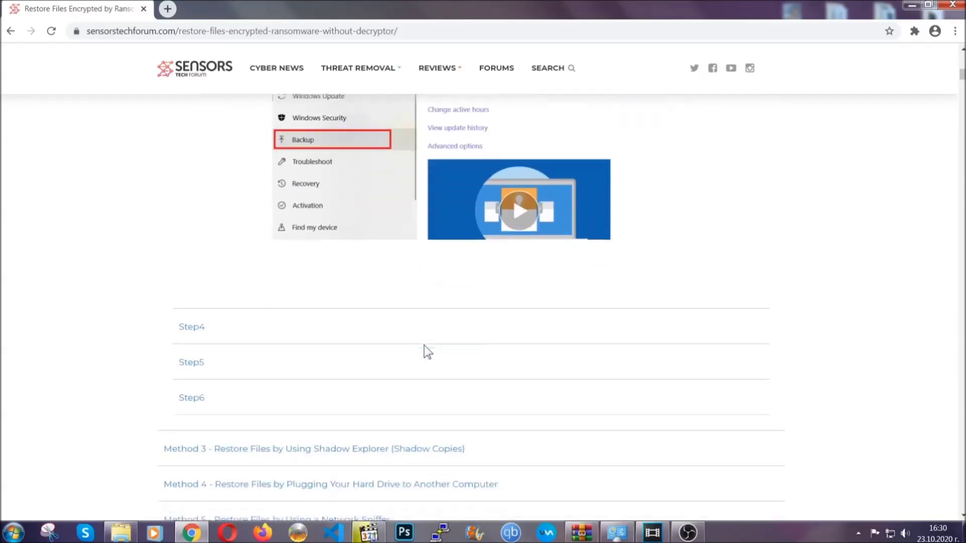
{"action": "scroll", "coordinate": [424, 345], "scroll_direction": "down", "scroll_amount": 7}
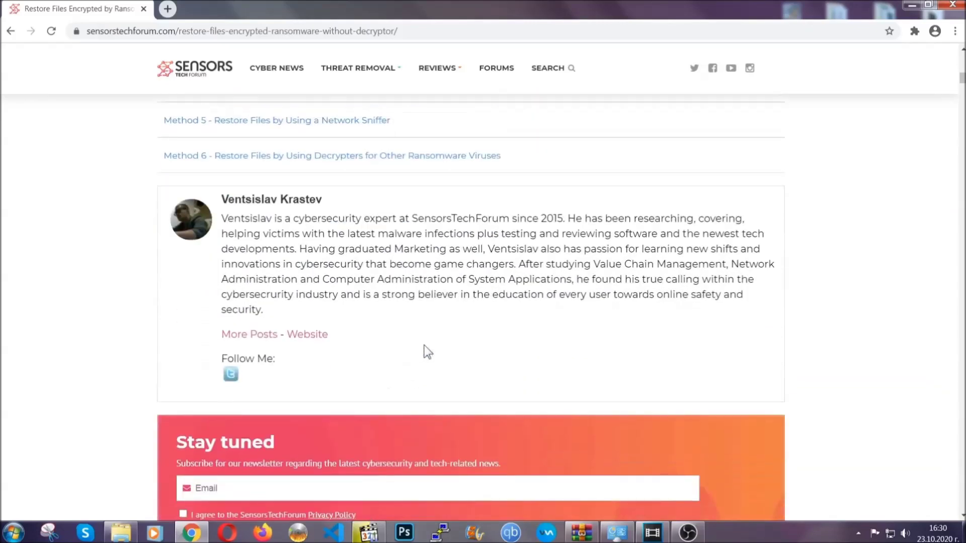
{"action": "scroll", "coordinate": [424, 345], "scroll_direction": "up", "scroll_amount": 20}
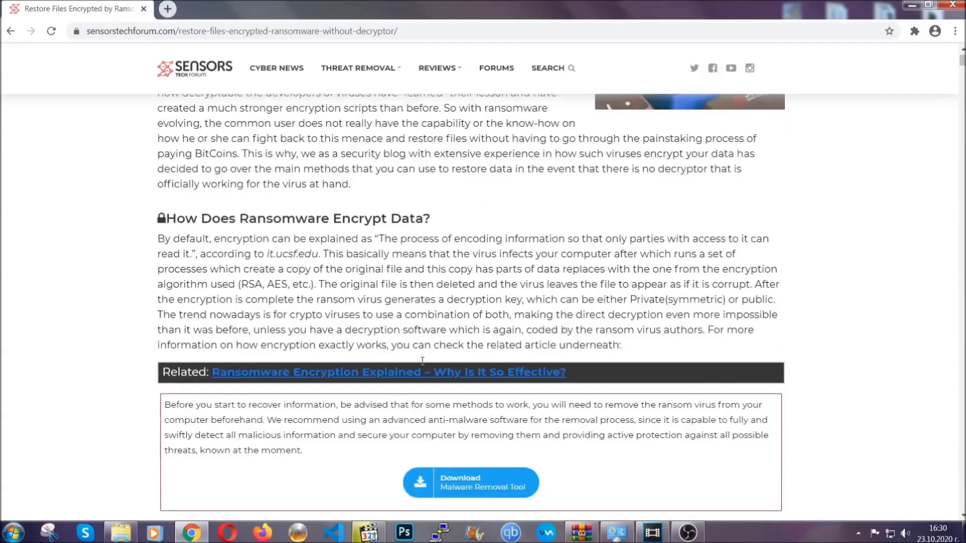
{"action": "scroll", "coordinate": [422, 360], "scroll_direction": "up", "scroll_amount": 4}
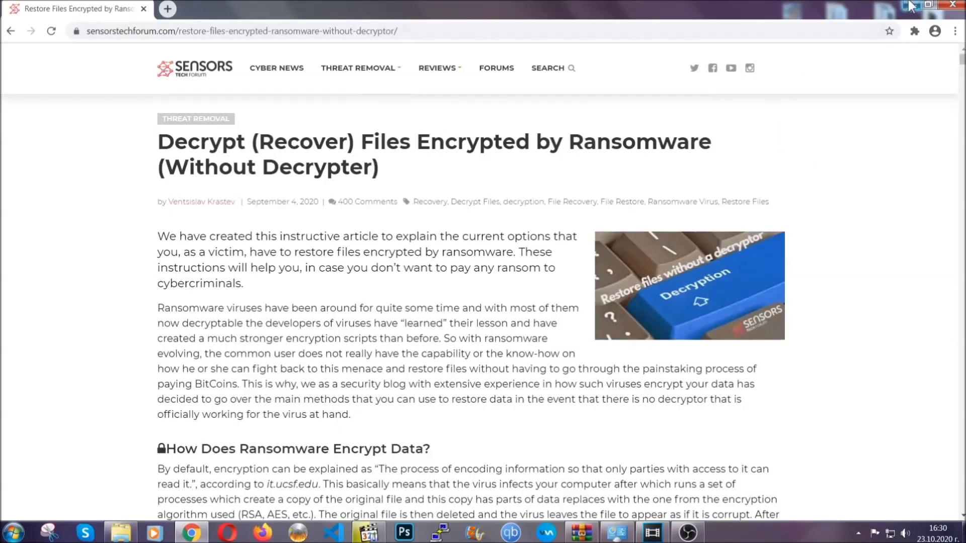
- Minimize the Chrome window to show the desktop with the BACKUP and ENCRYPTED FILES icons
{"action": "left_click", "coordinate": [911, 6]}
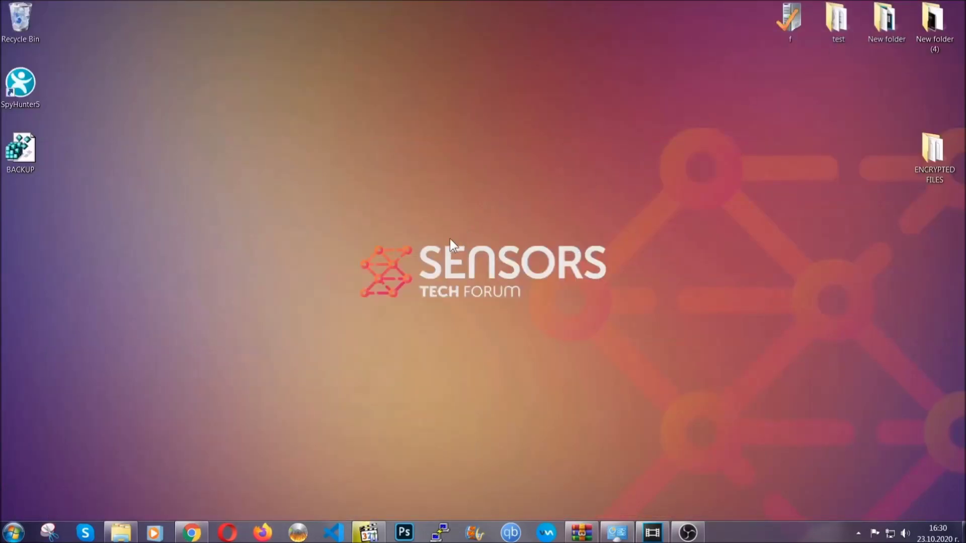